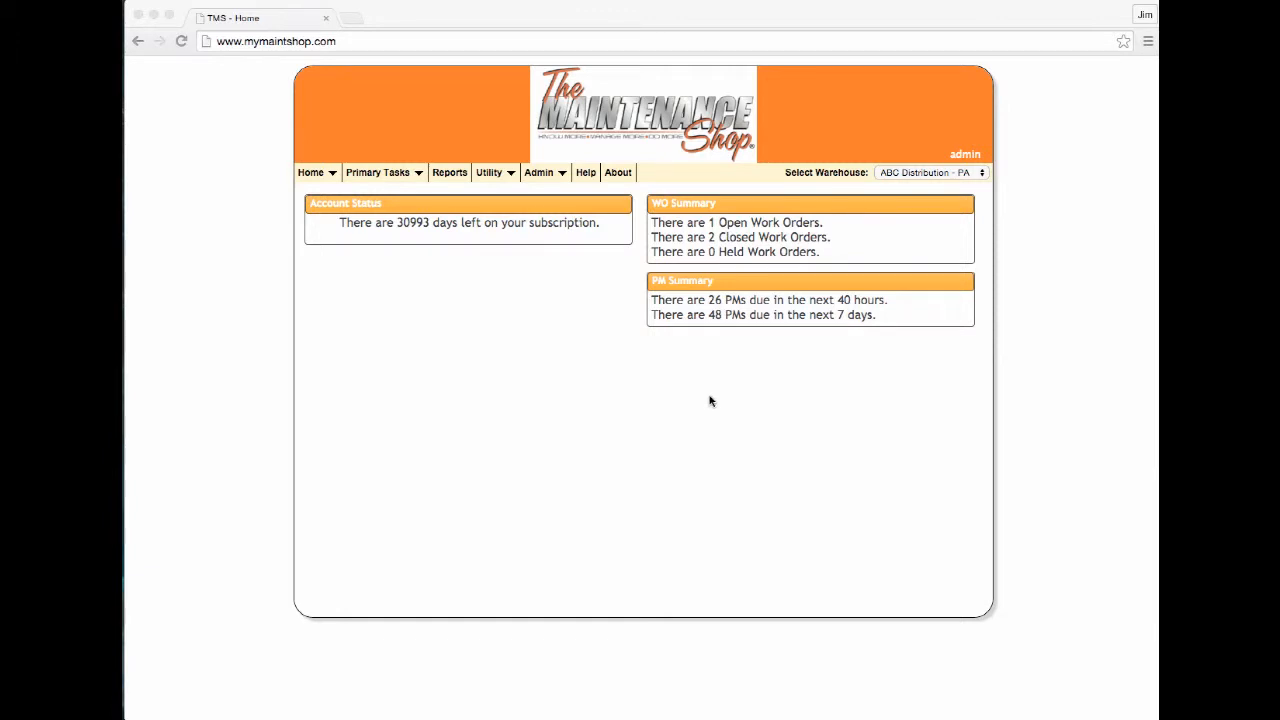
Open the Items master table under Utility > Master Tables, showing item 020113-001 LIFT MOTOR
click(509, 176)
mouse_move(510, 192)
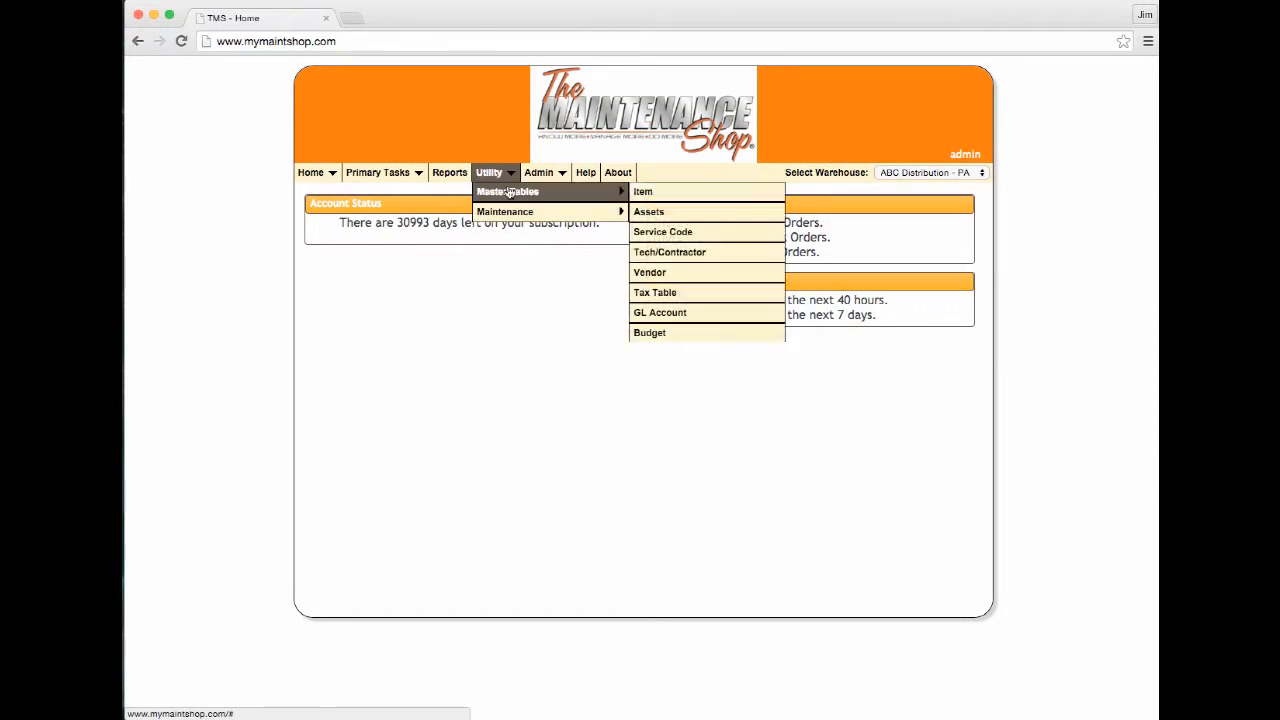
click(645, 194)
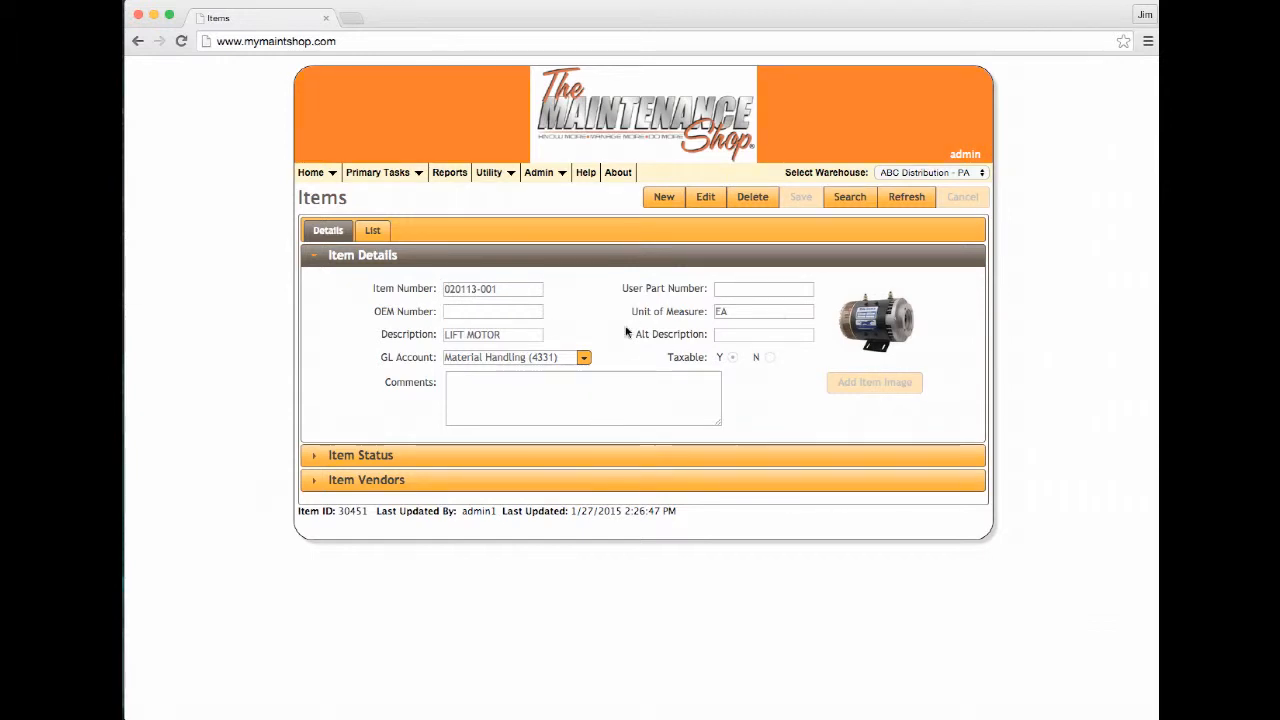
Show item 020113-001's stock status, then view it for the NJ warehouse
click(313, 455)
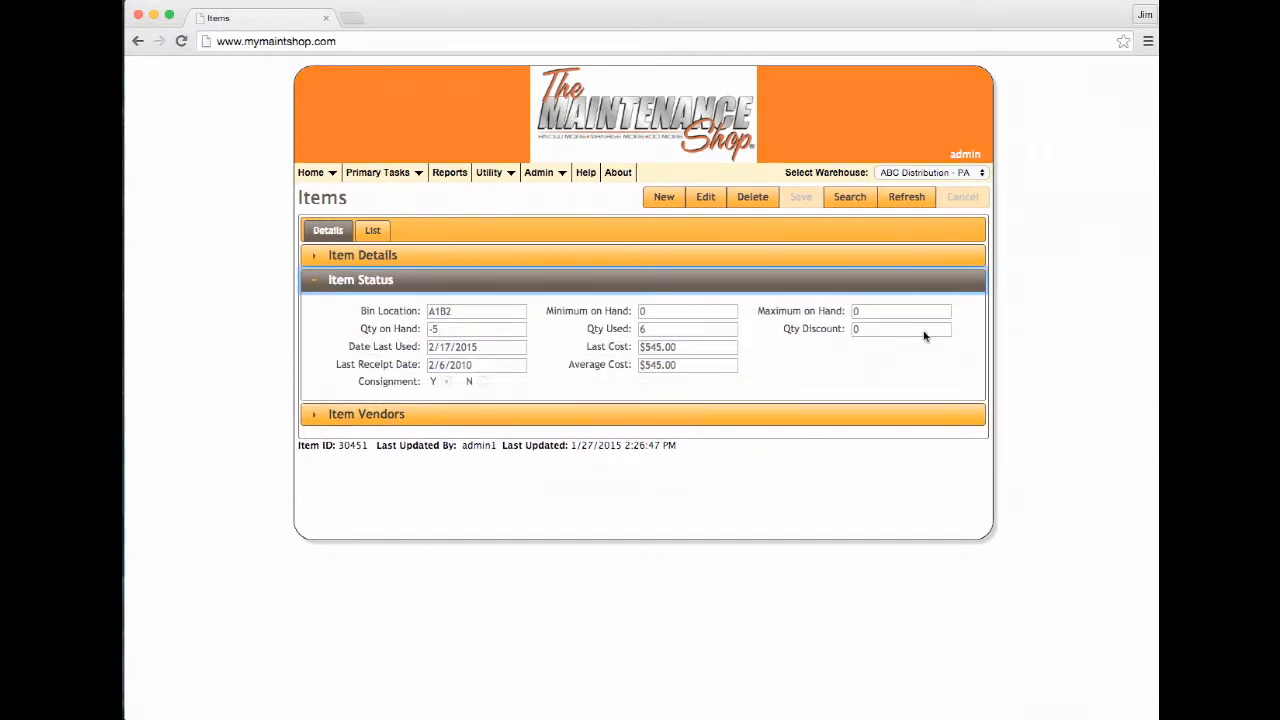
click(982, 176)
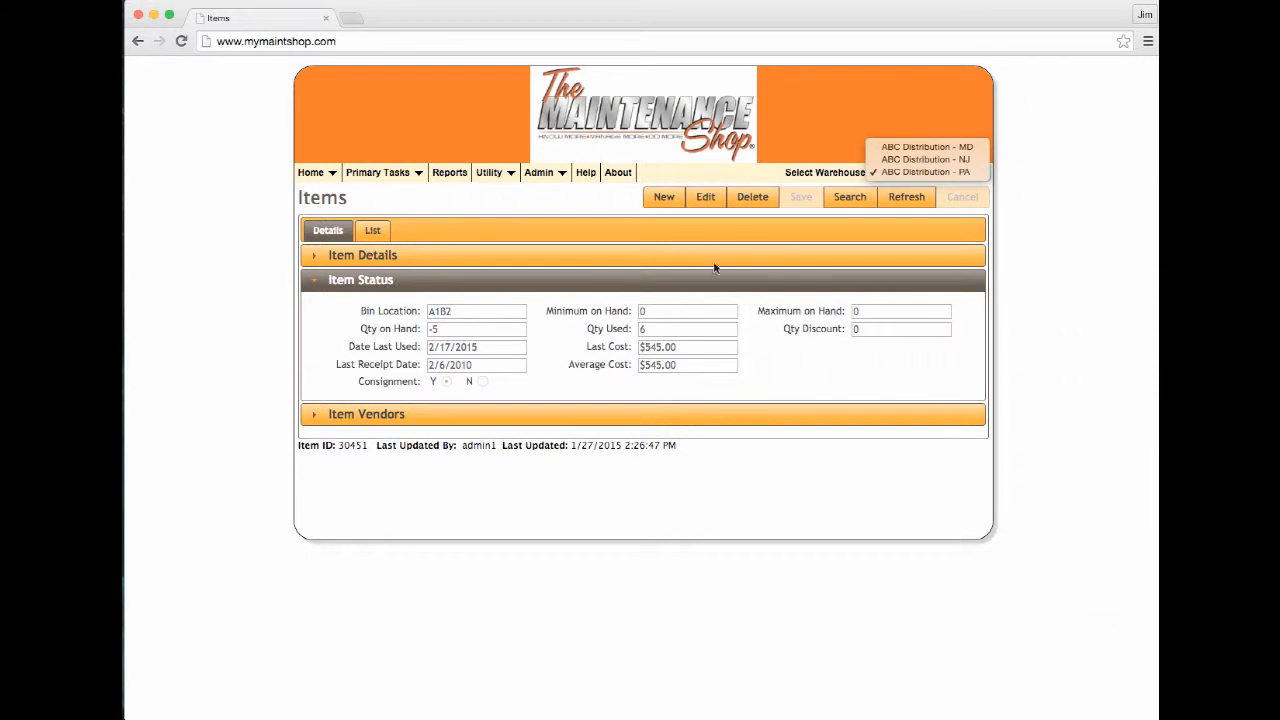
click(964, 159)
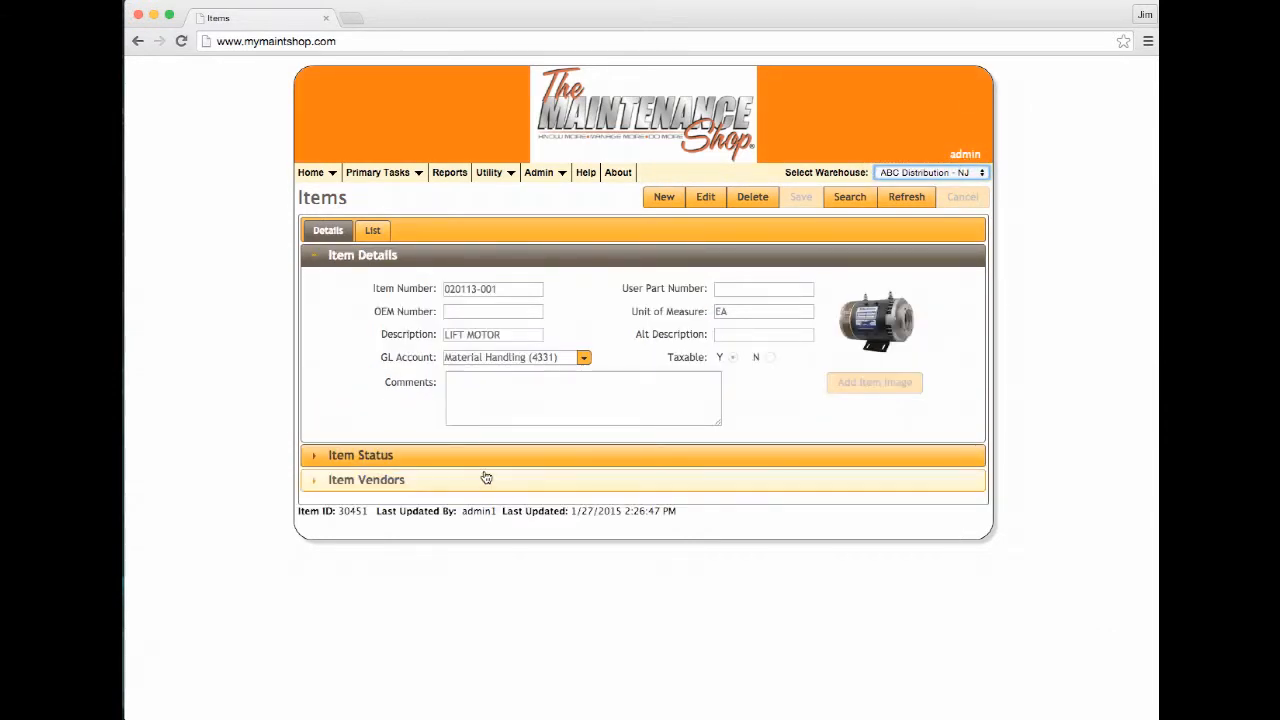
click(486, 457)
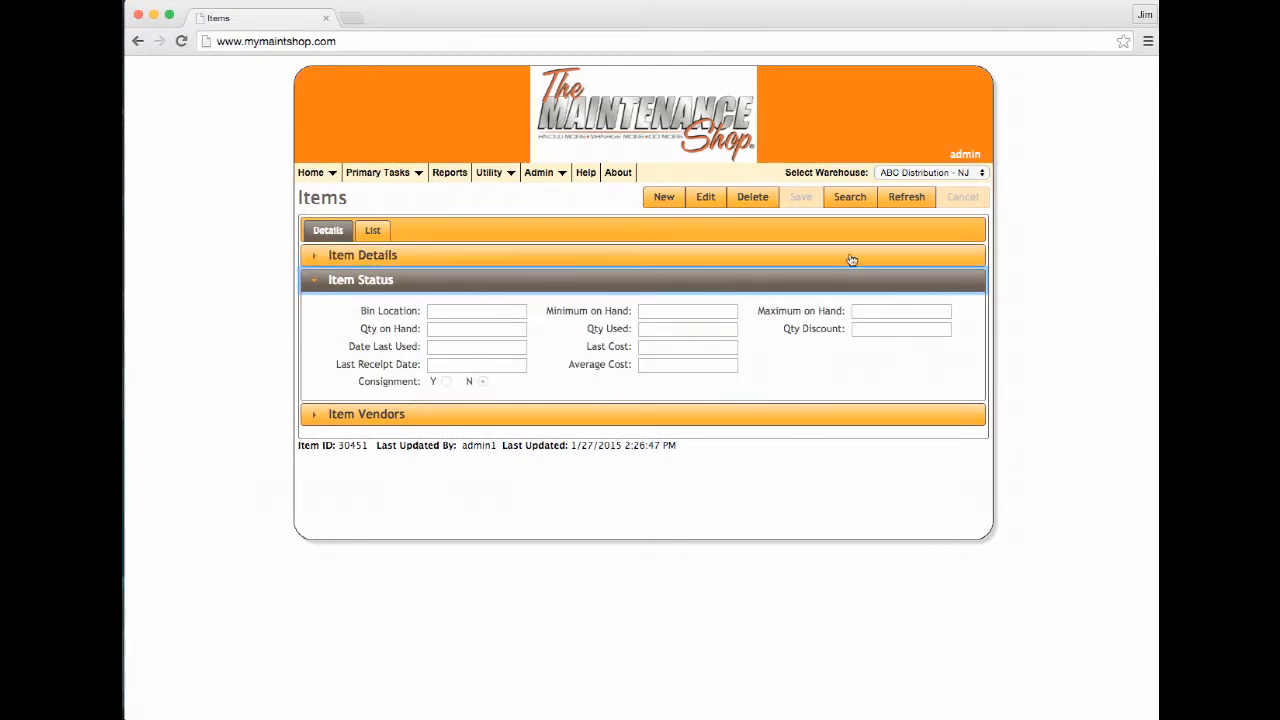
Return to the PA warehouse and list the item's vendors, showing Hettinger at $545.00
click(982, 174)
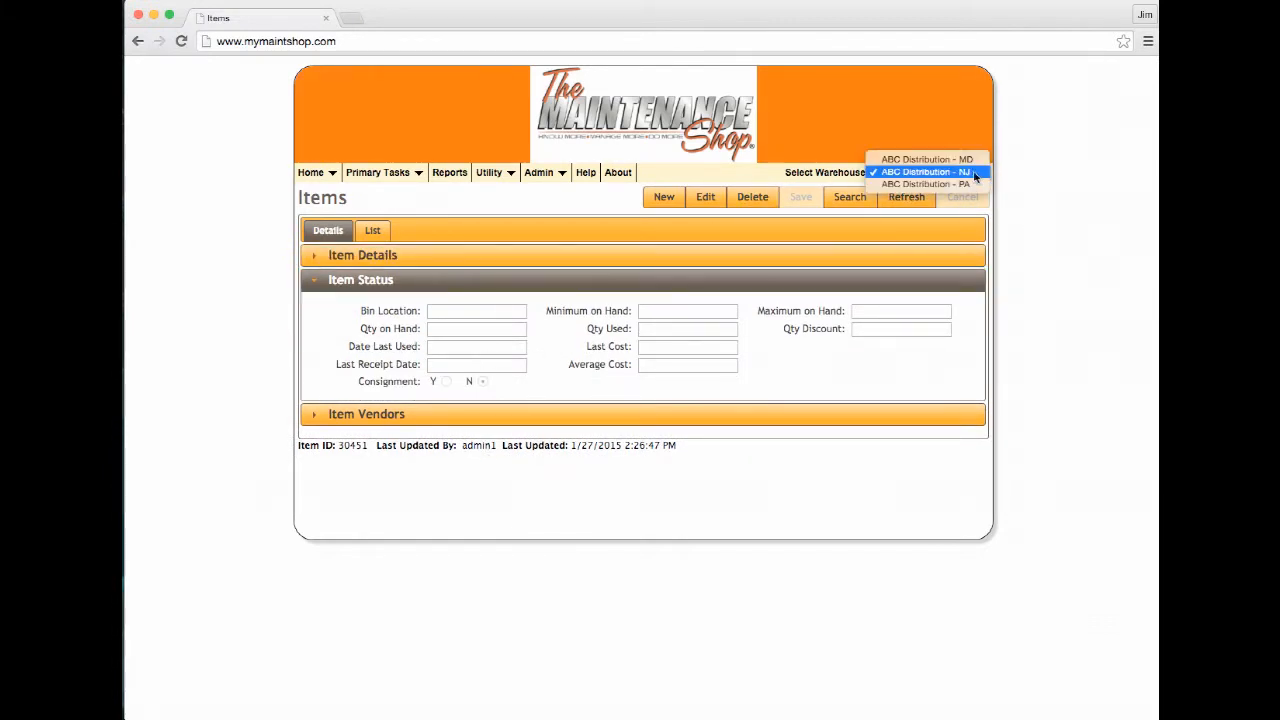
click(963, 186)
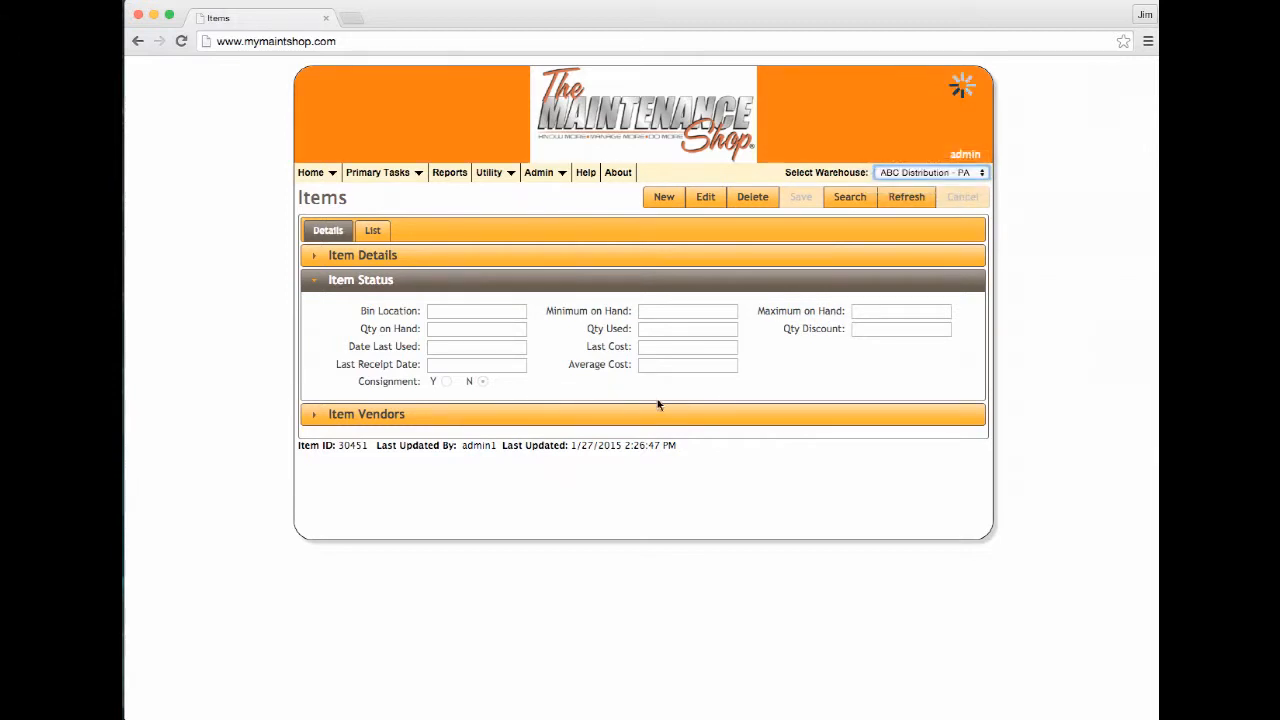
click(376, 484)
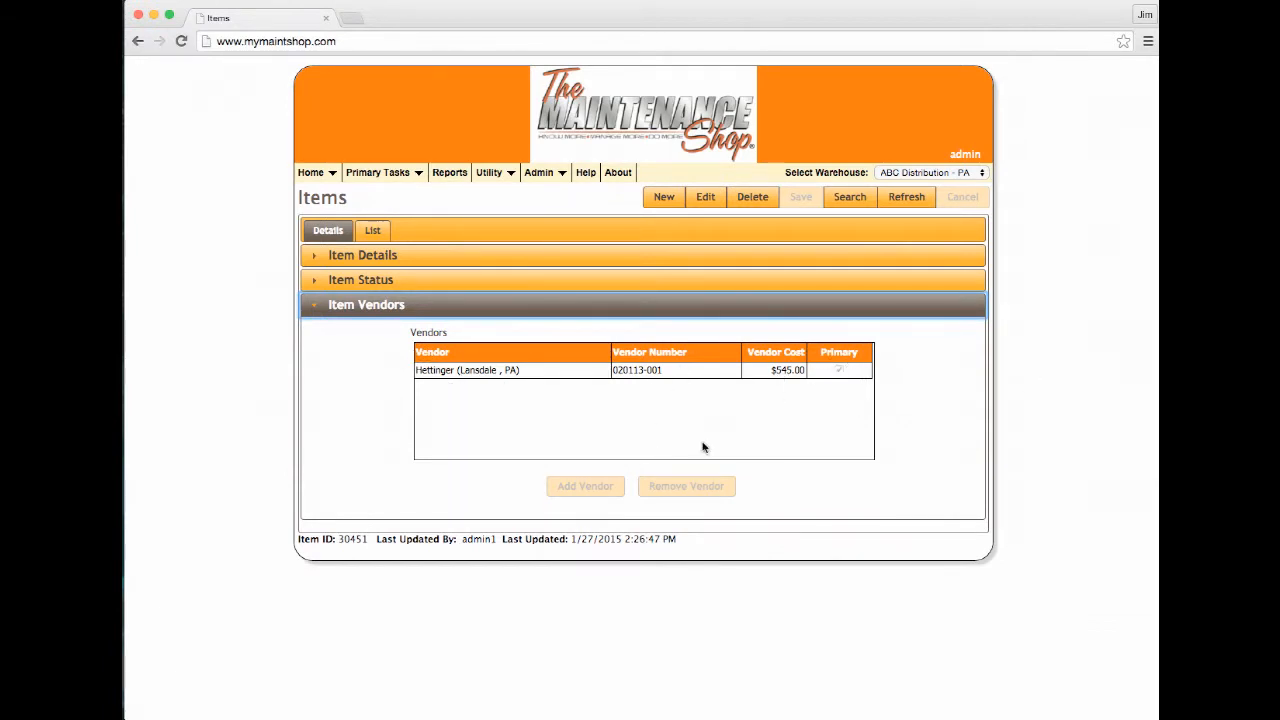
Expand Item Details to see LIFT MOTOR's unit EA and GL account Material Handling (4331)
click(349, 256)
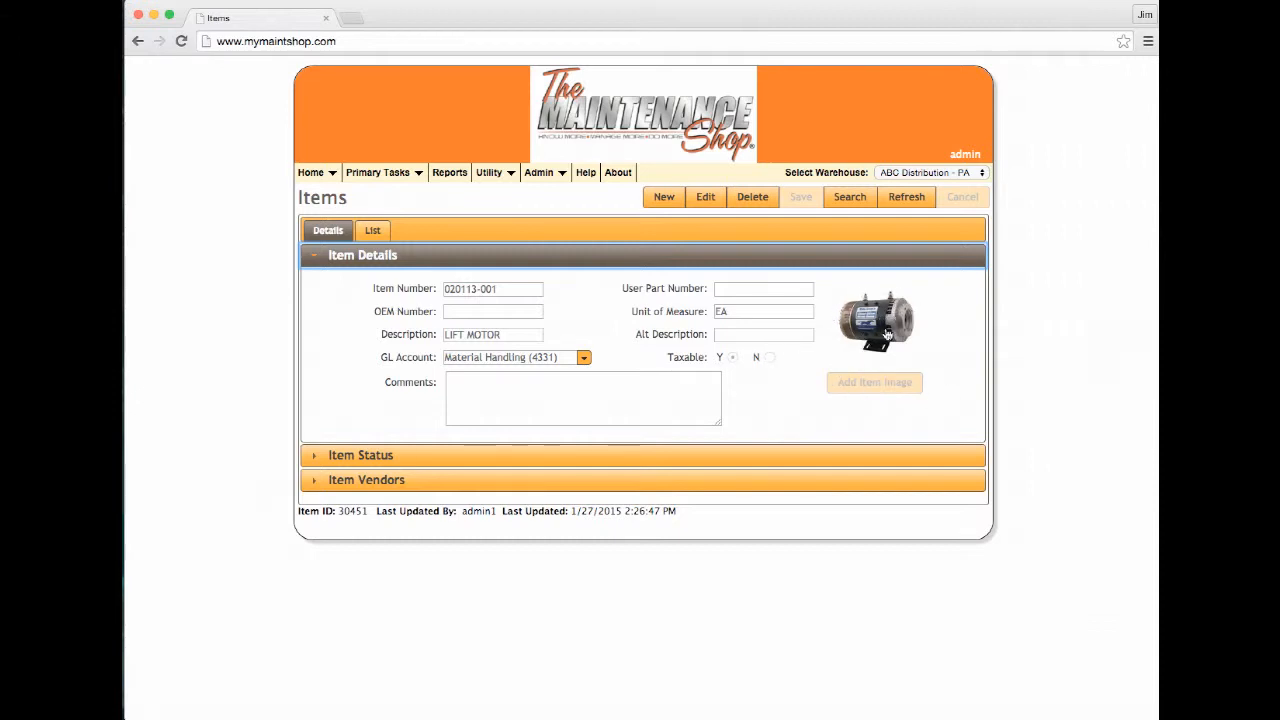
Expand Item Status to see bin A1B2, −5 on hand and $545.00 last cost
click(494, 458)
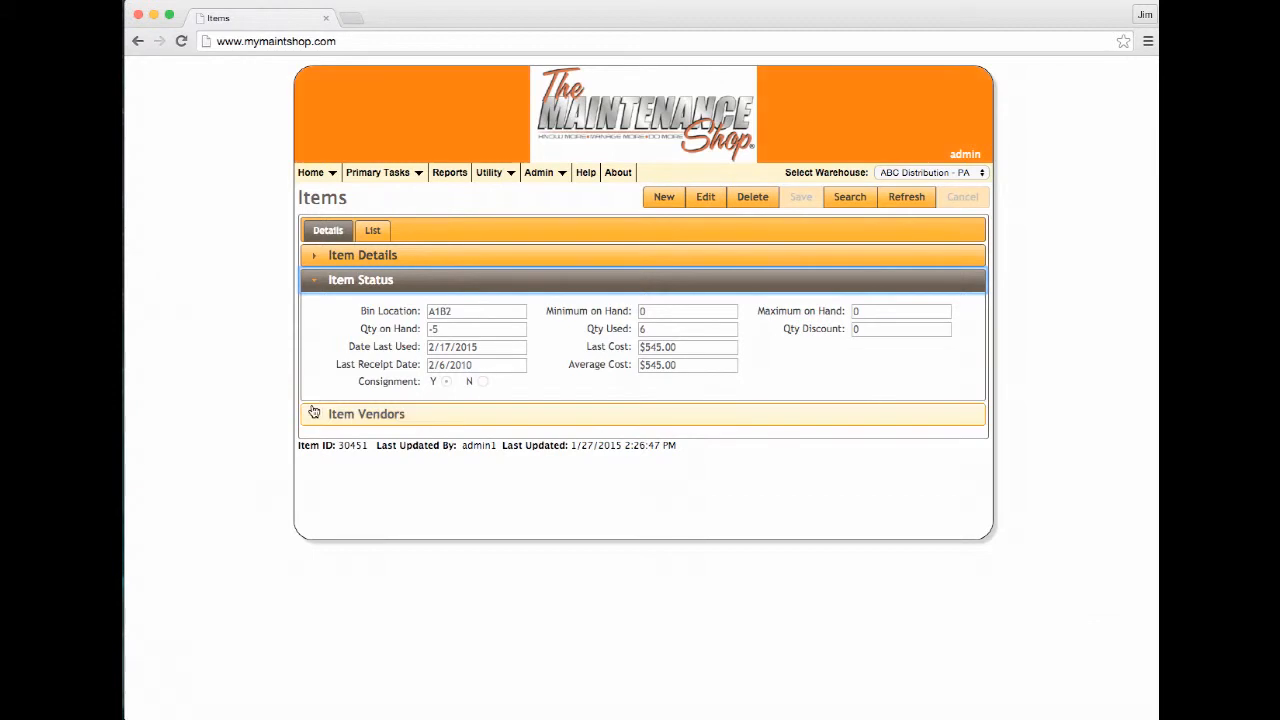
Review the item's vendors and details, then start a blank new item record
click(360, 418)
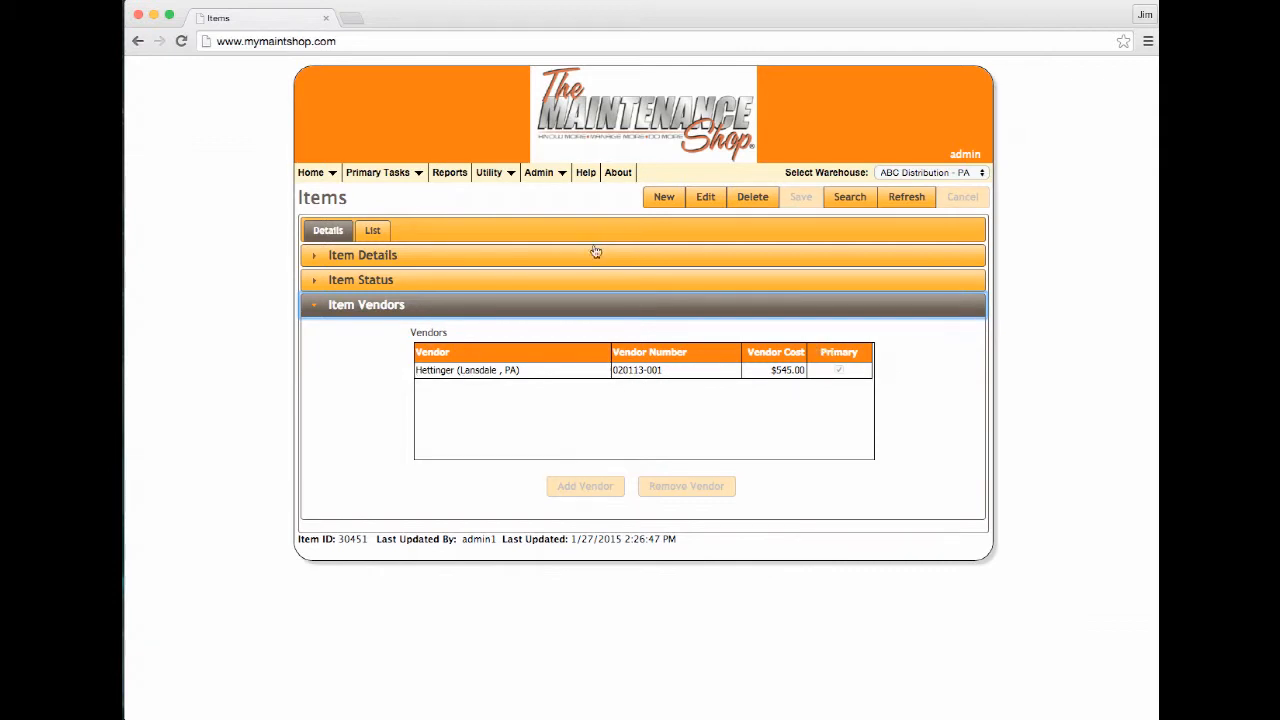
click(361, 254)
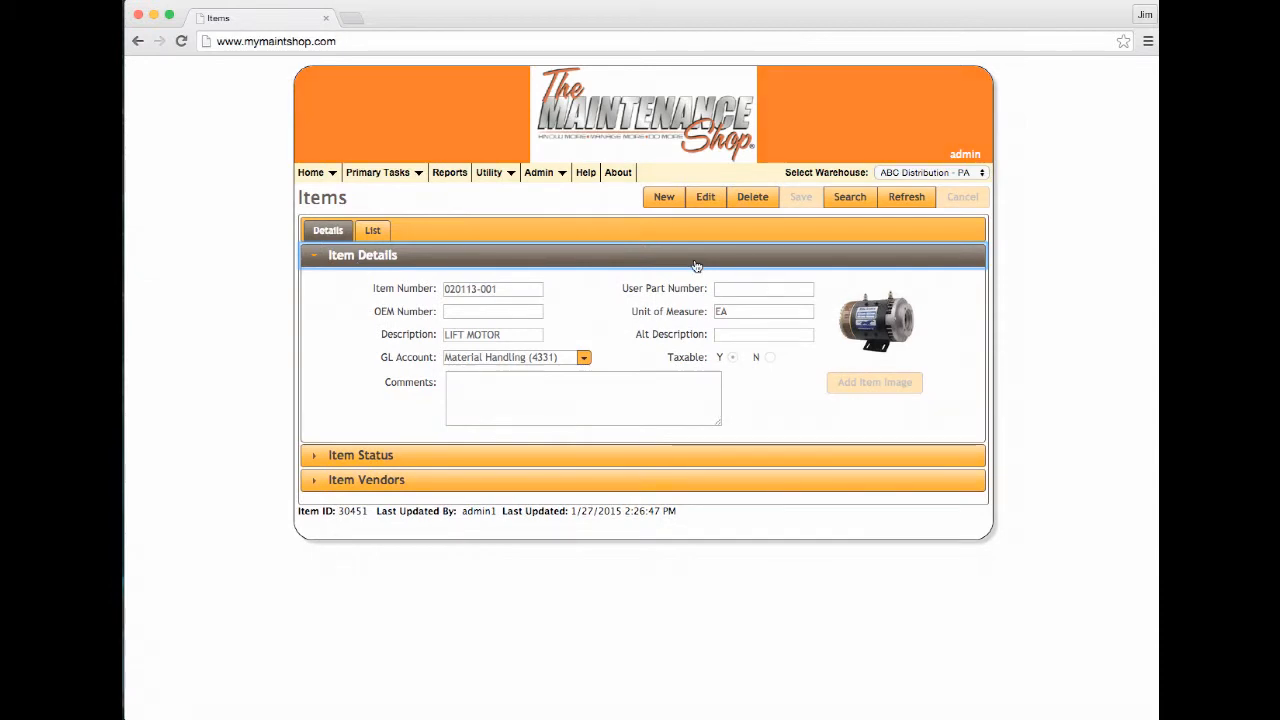
click(668, 197)
Enter item number 127559-001 and user part number 6307MFZZ
click(482, 290)
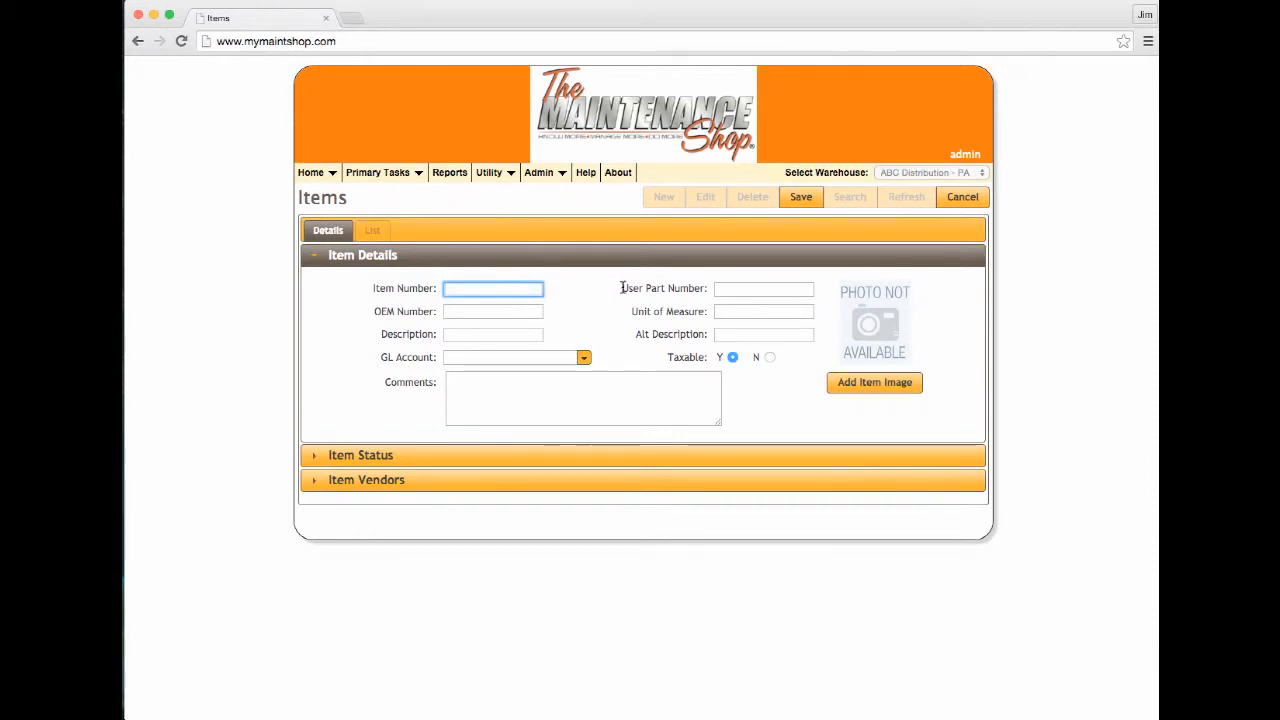
text(127559-001)
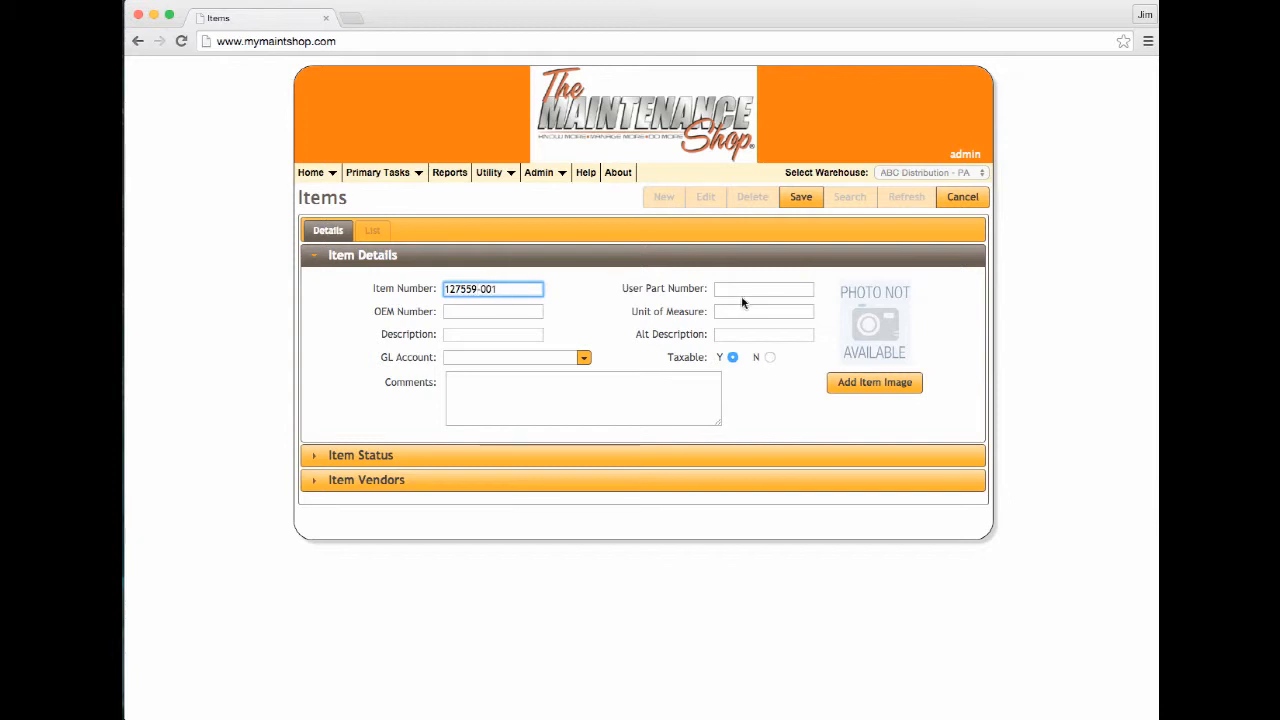
click(751, 288)
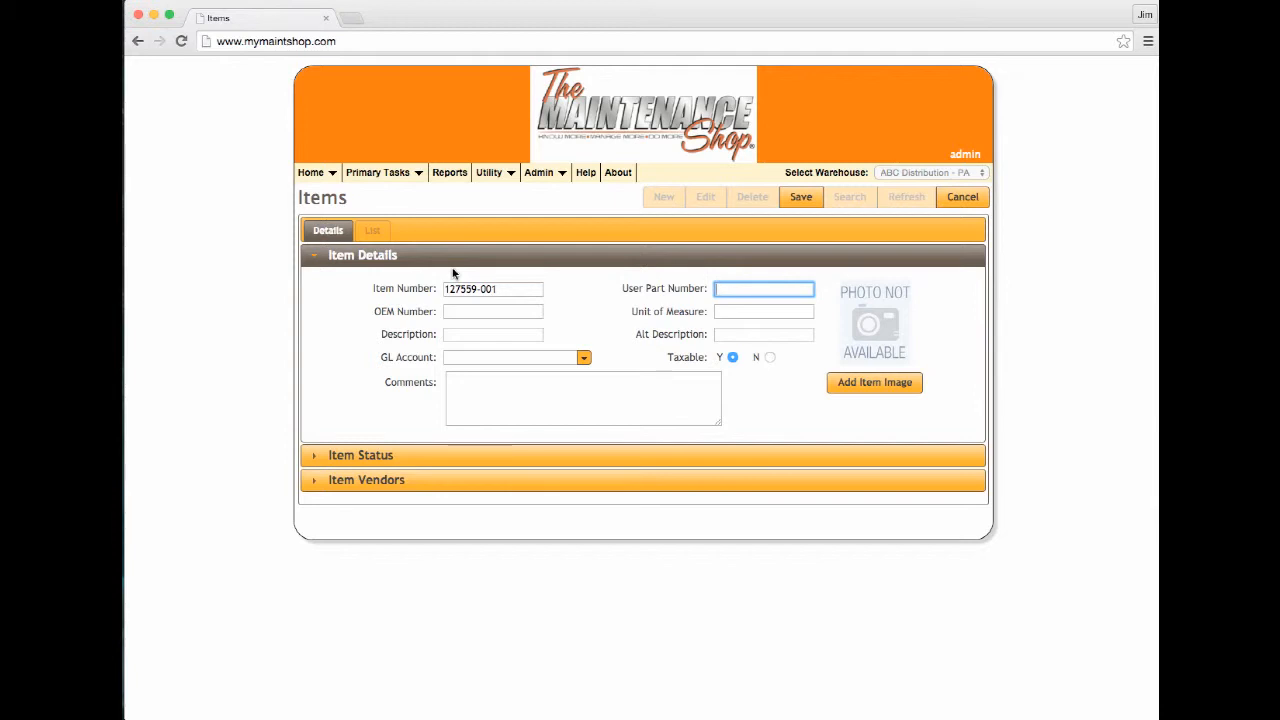
text(6307)
key(BackSpace)
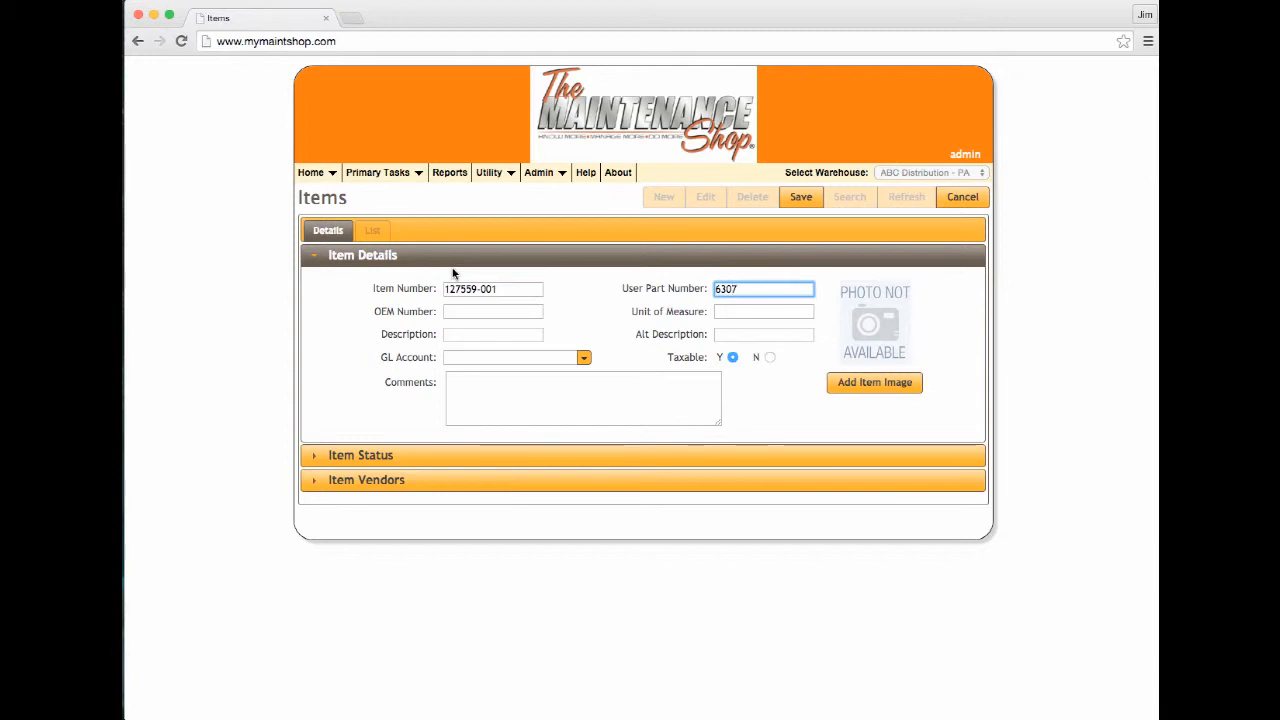
text(MFZZ)
Fill unit EA, description BEARING, alt description LOWER GEAR and GL account Material Handling (4331)
click(479, 314)
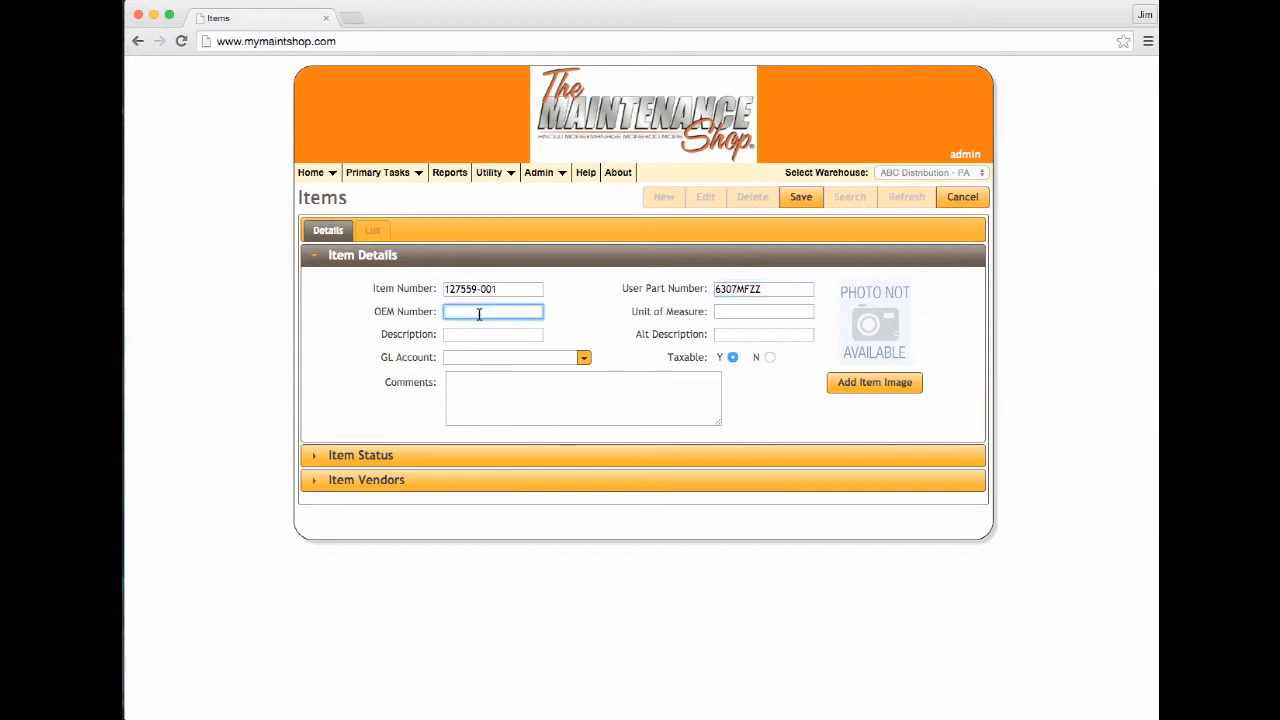
click(737, 311)
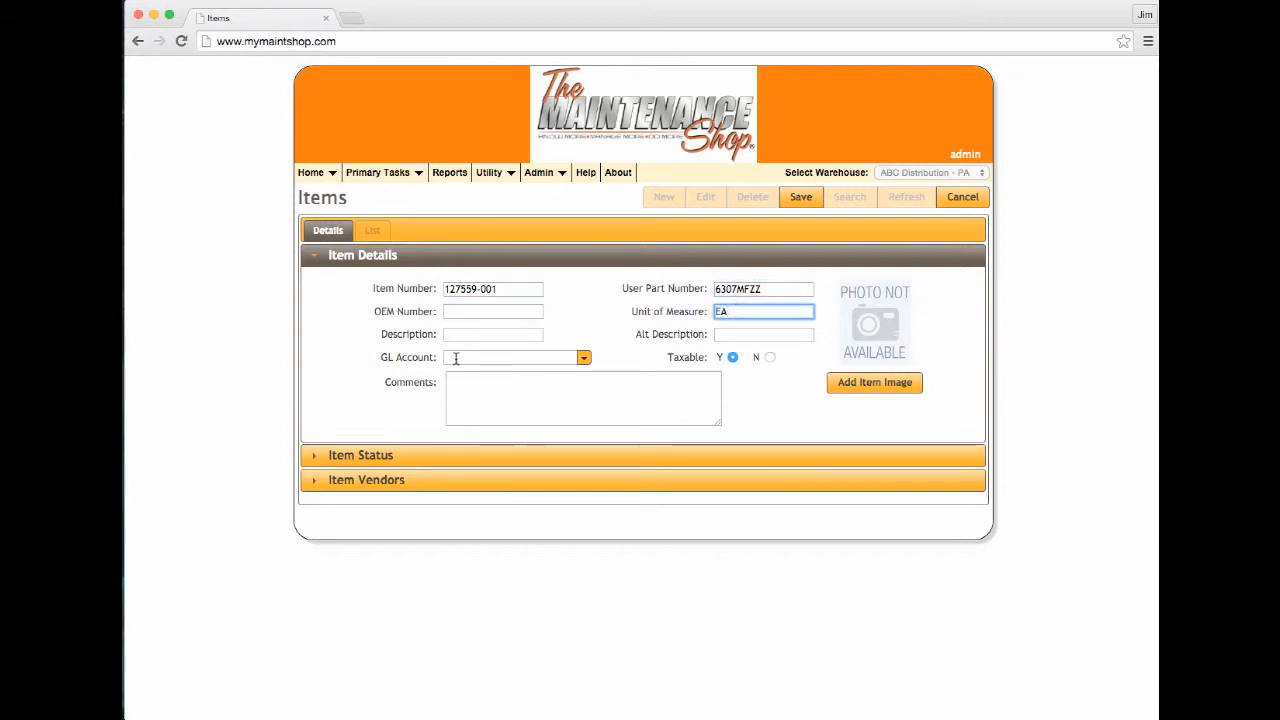
click(480, 336)
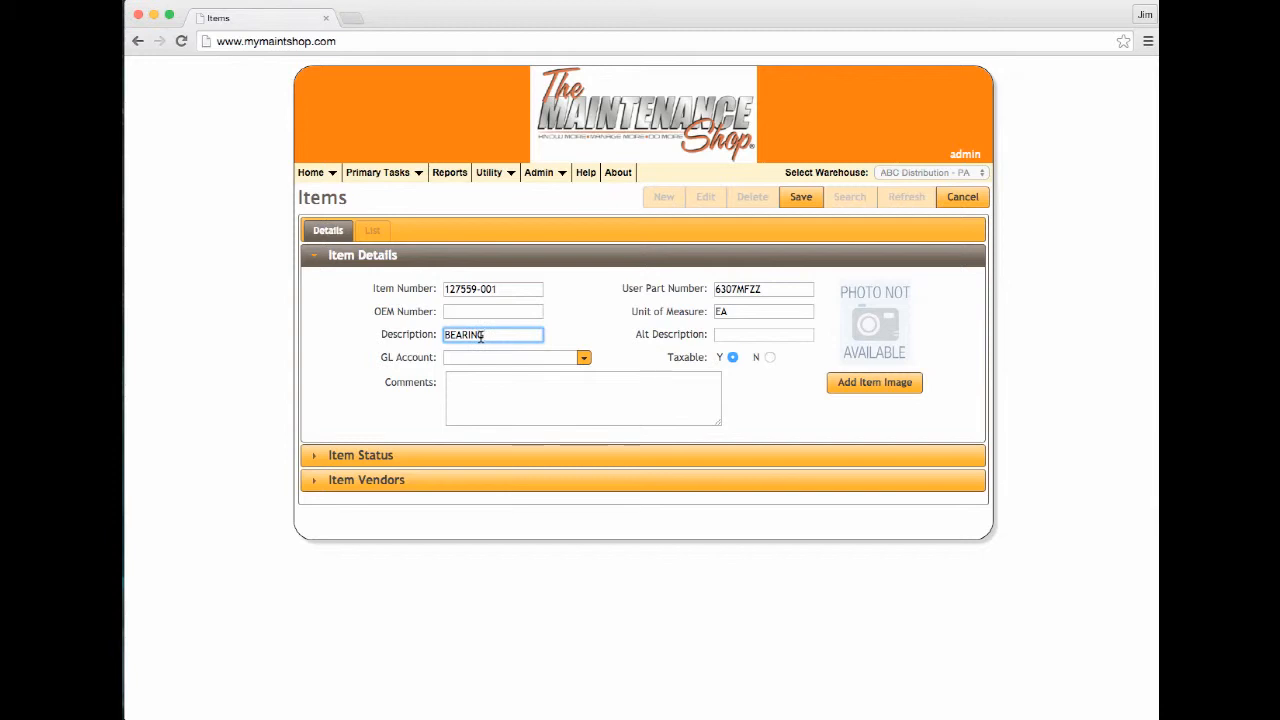
click(758, 335)
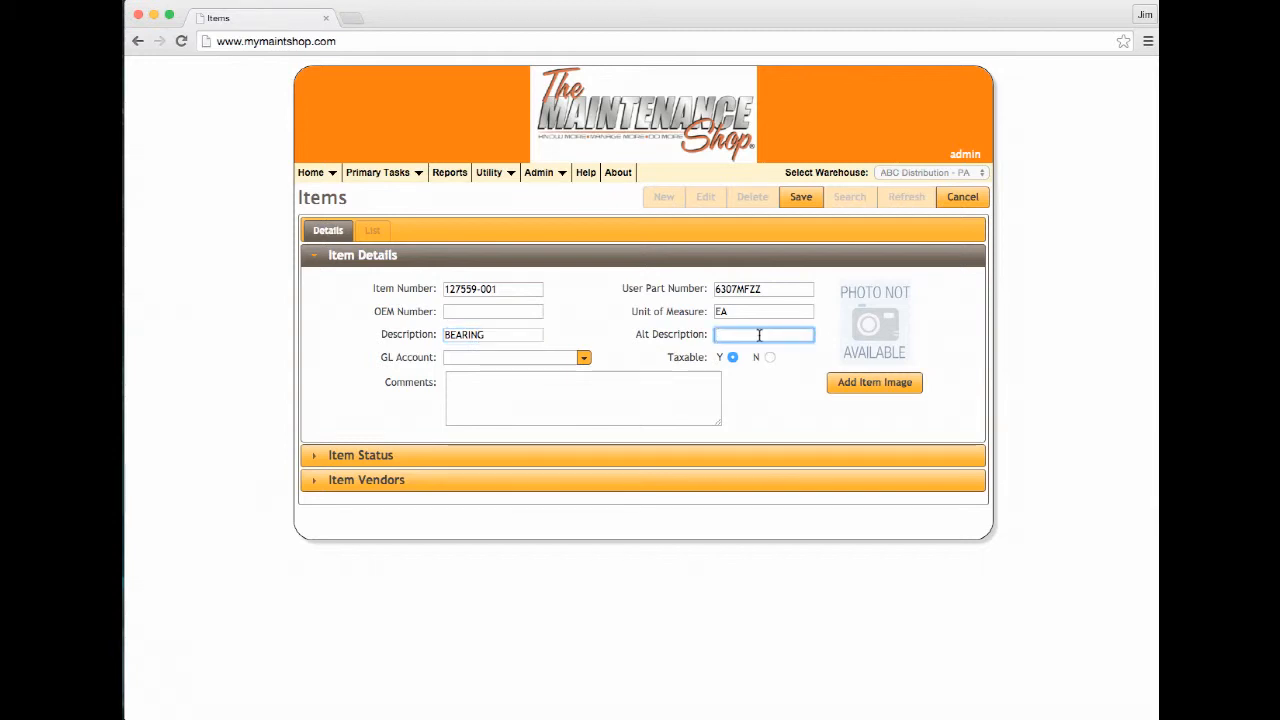
text(LOWER GEAR)
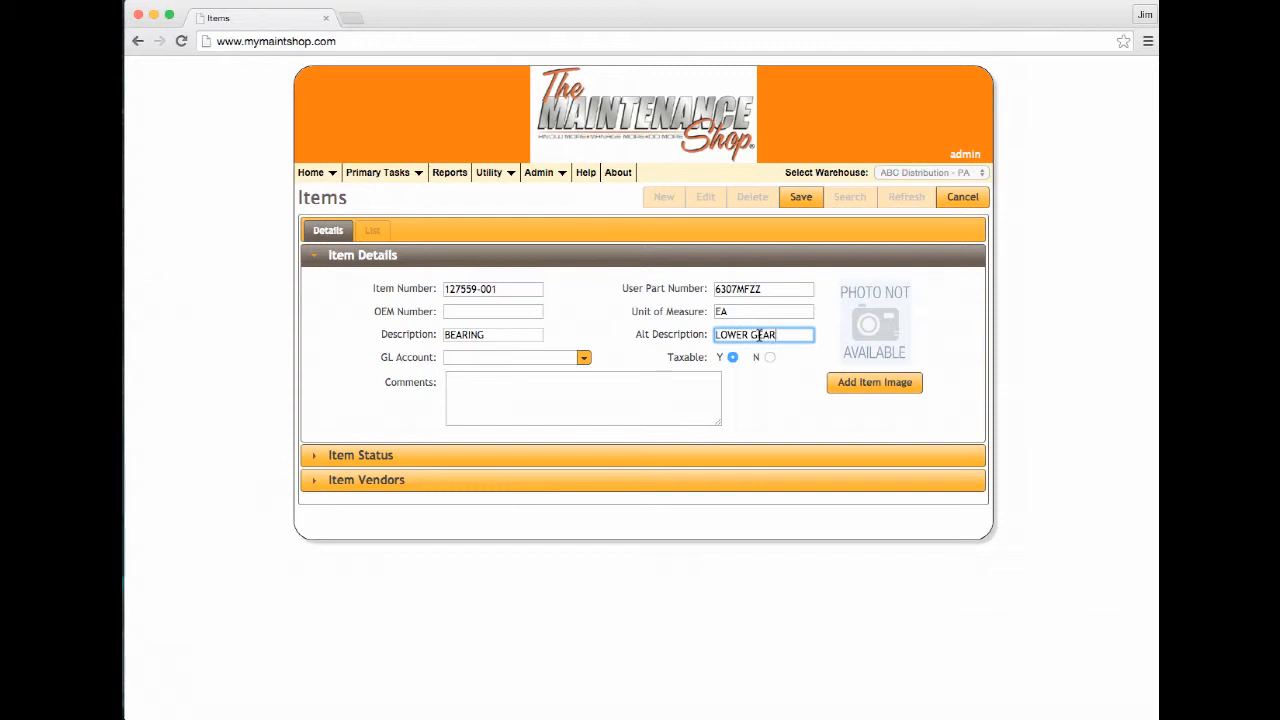
click(584, 358)
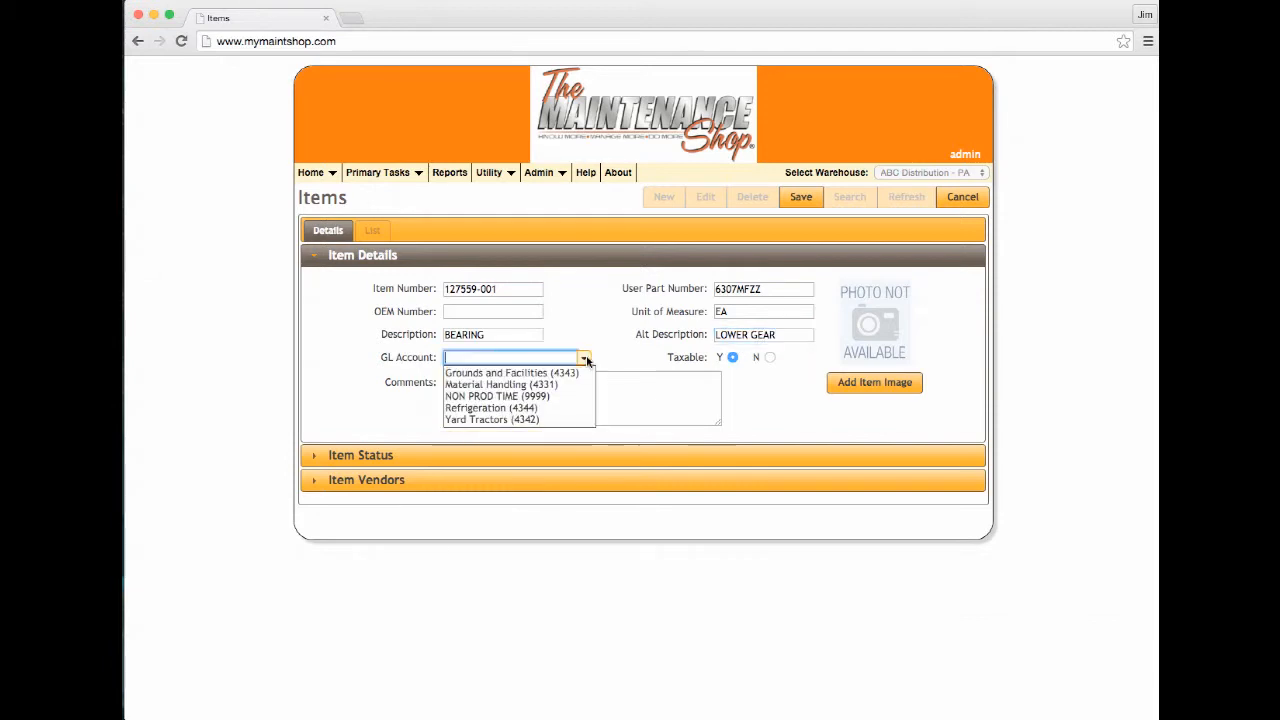
click(490, 386)
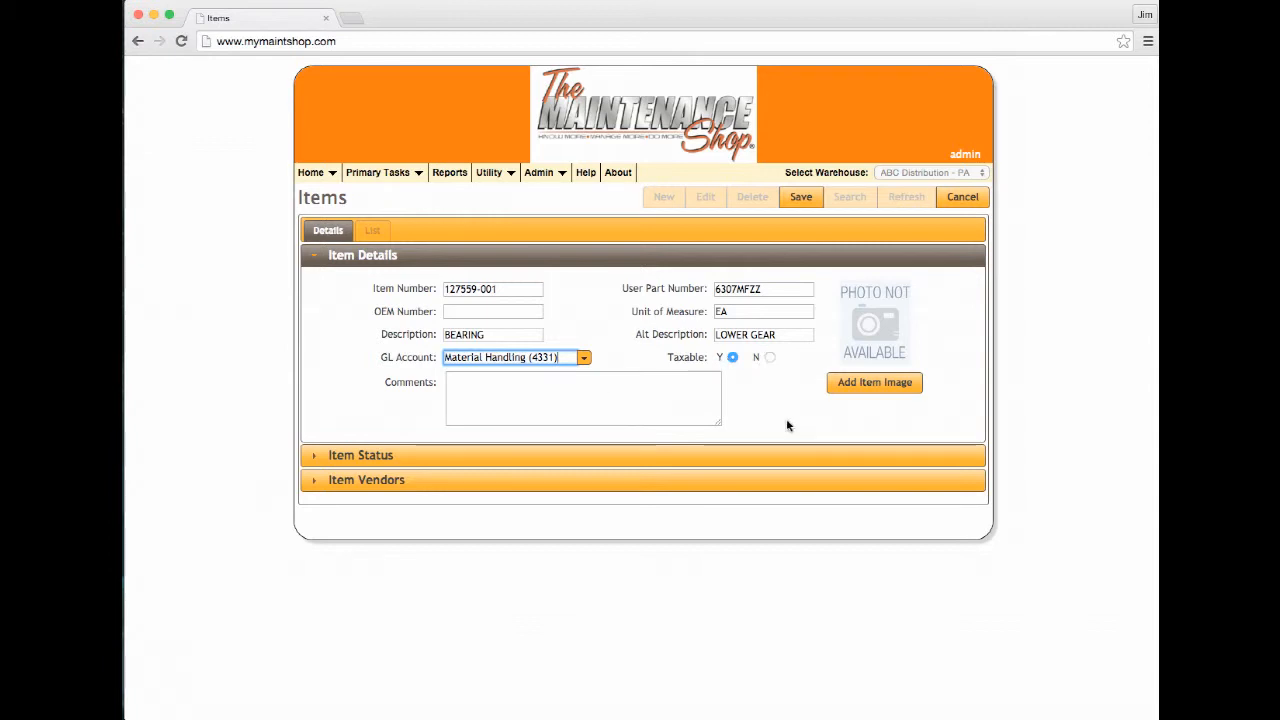
Cancel adding an item image and expand the new item's status fields
click(882, 386)
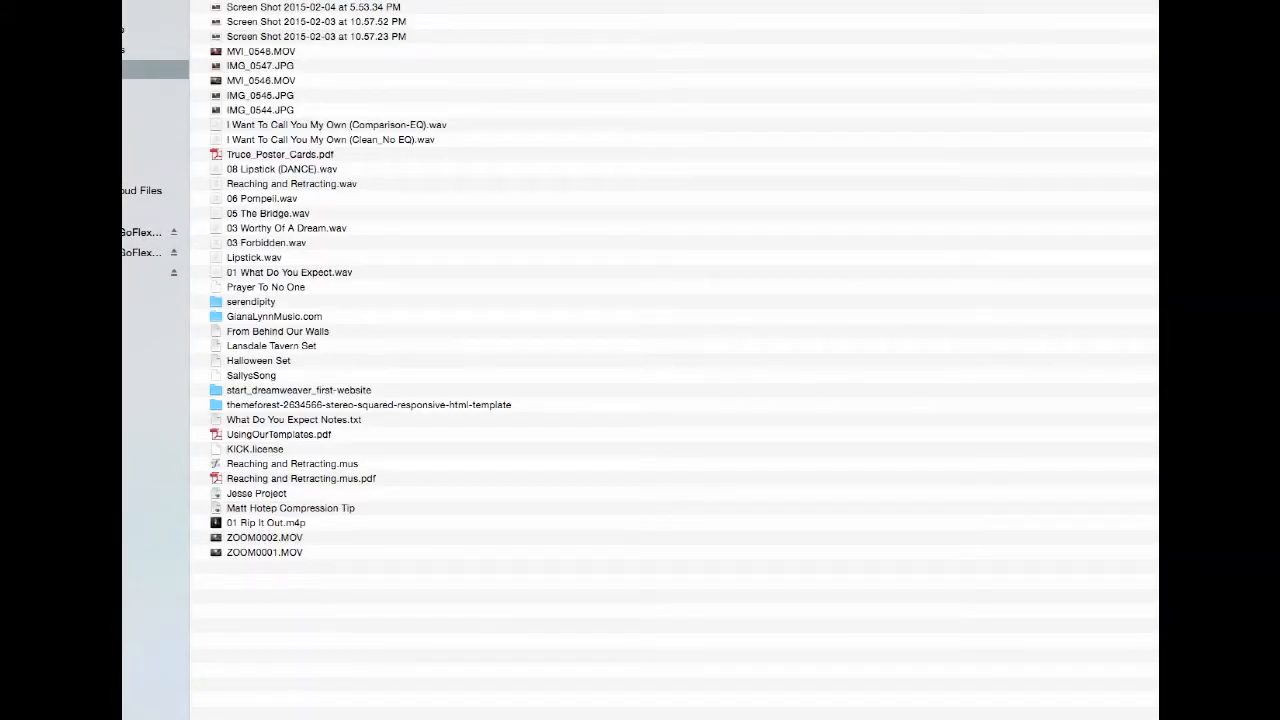
key(Escape)
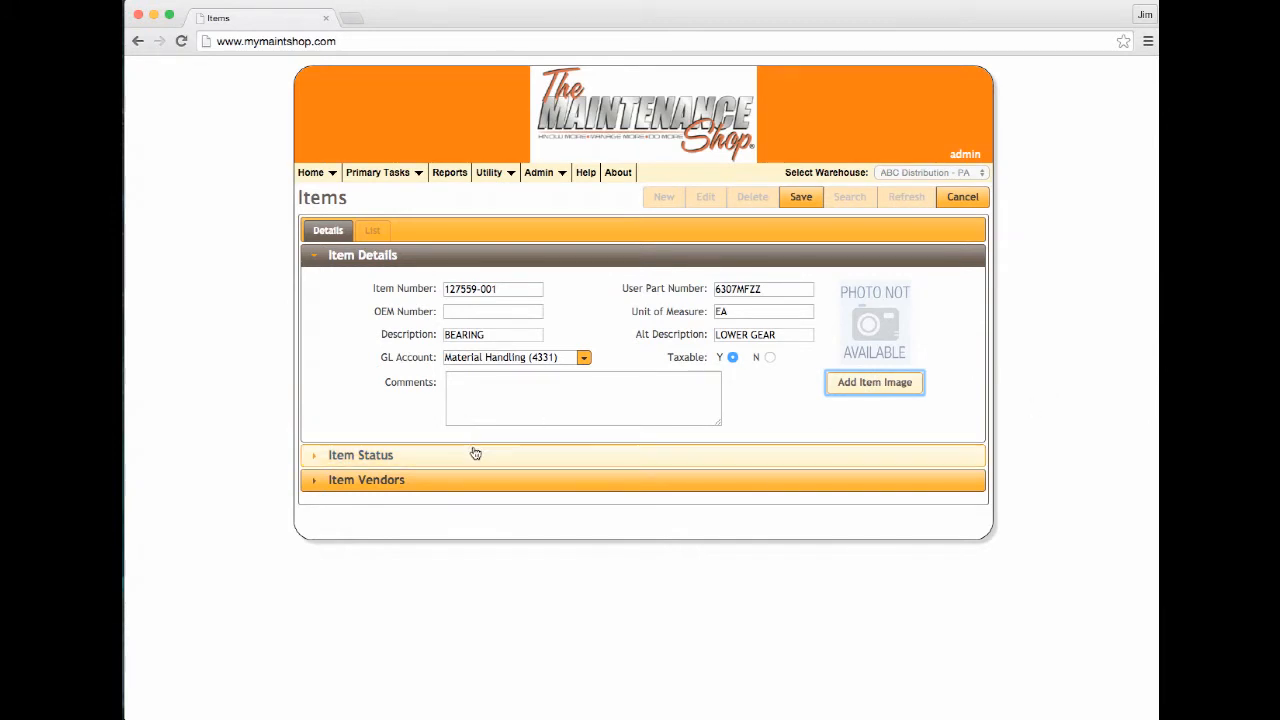
click(424, 462)
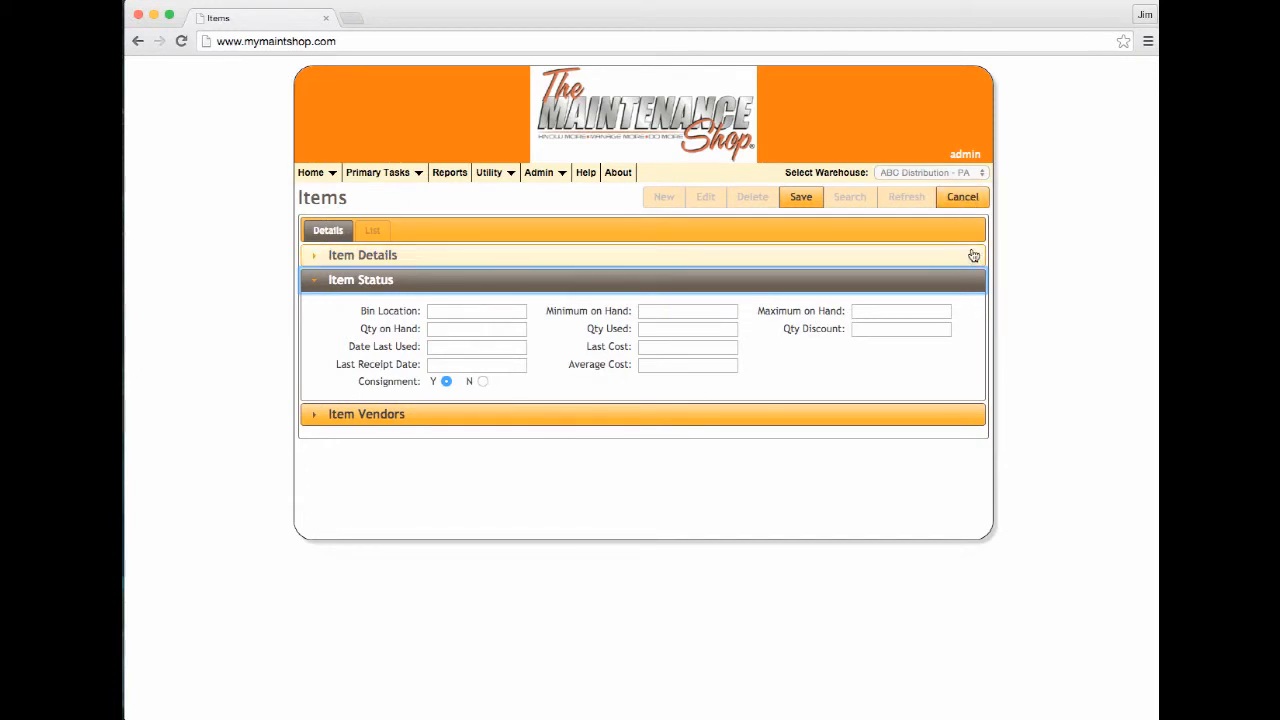
Set PA status: bin A4F3, minimum 2, maximum 4, quantity discount 0, consignment N
click(476, 314)
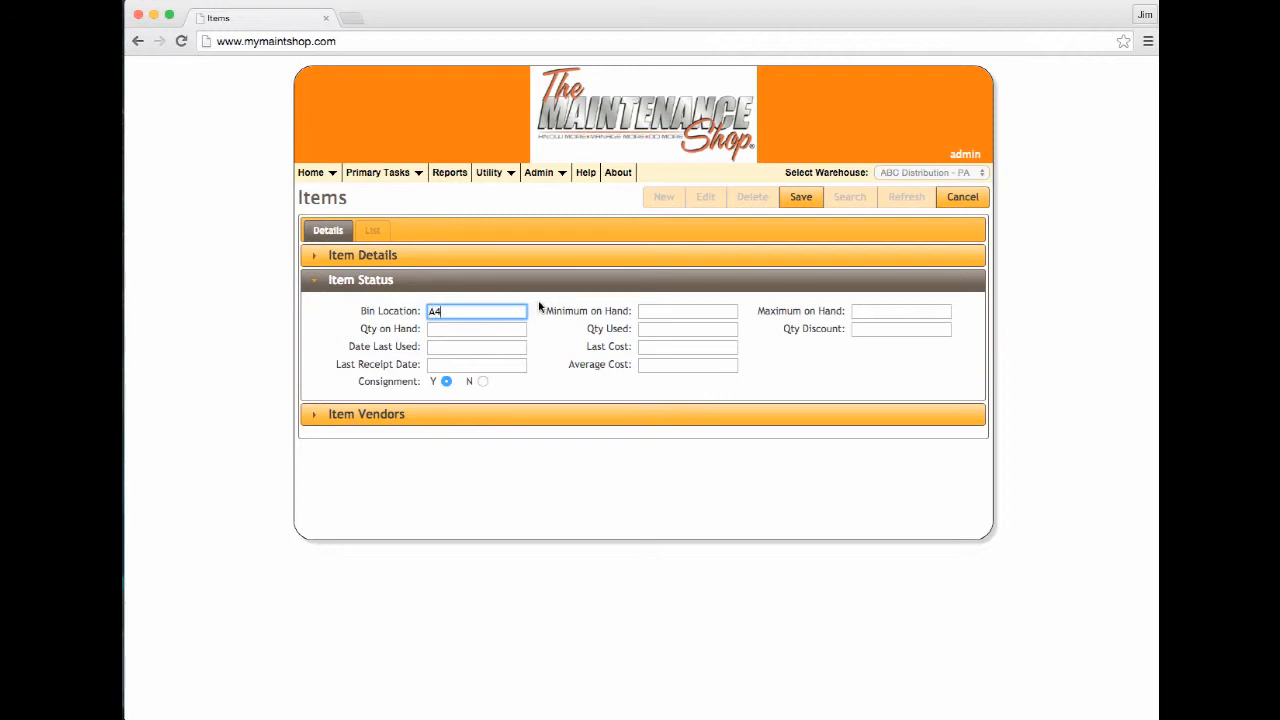
click(698, 315)
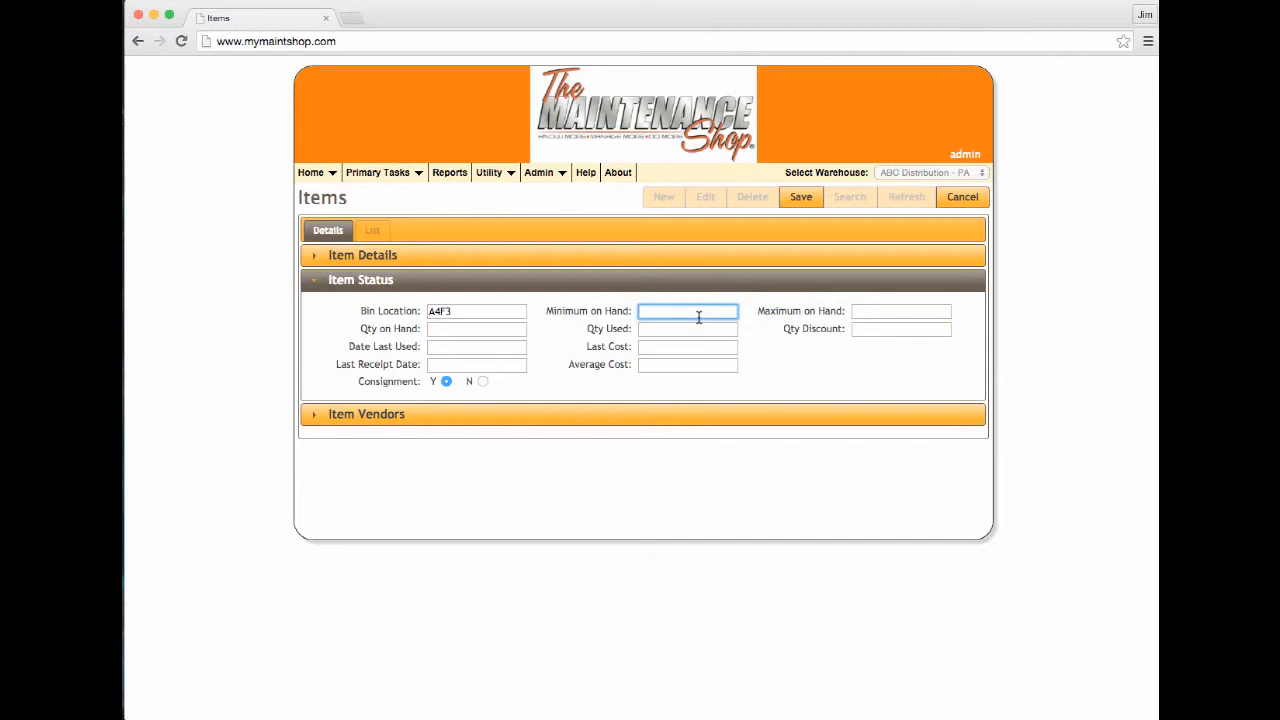
click(873, 314)
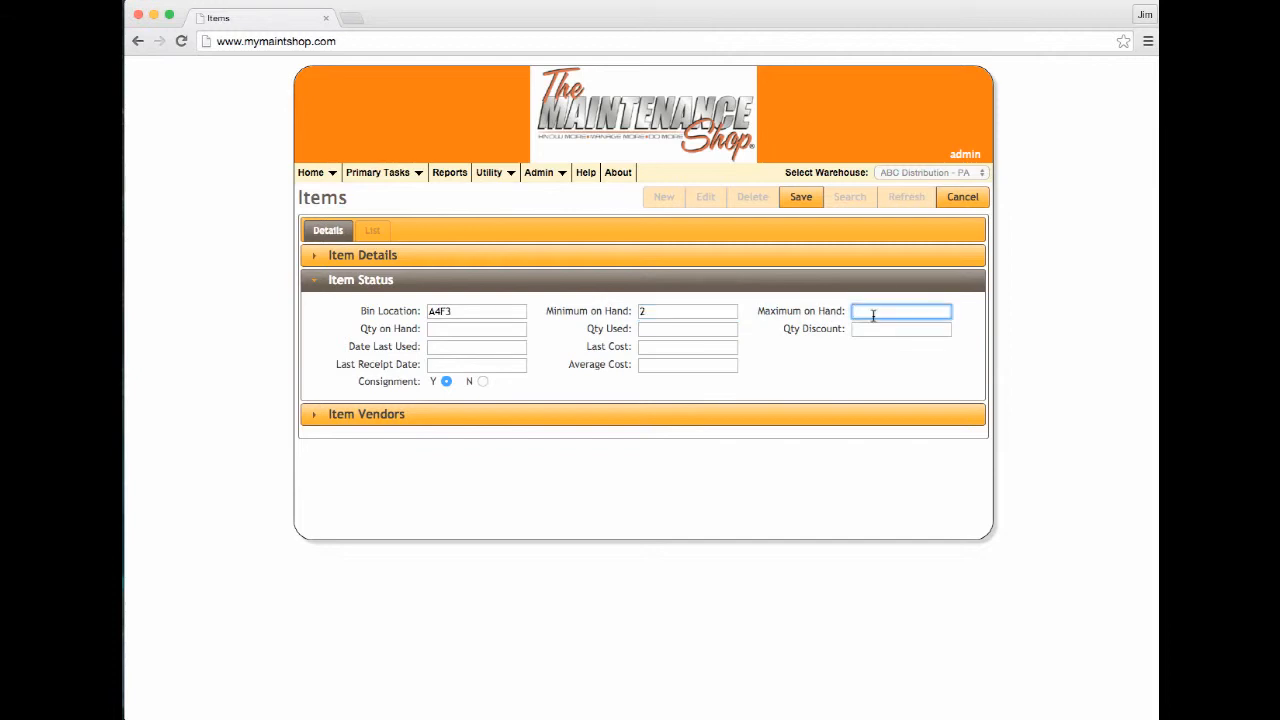
text(4)
click(450, 336)
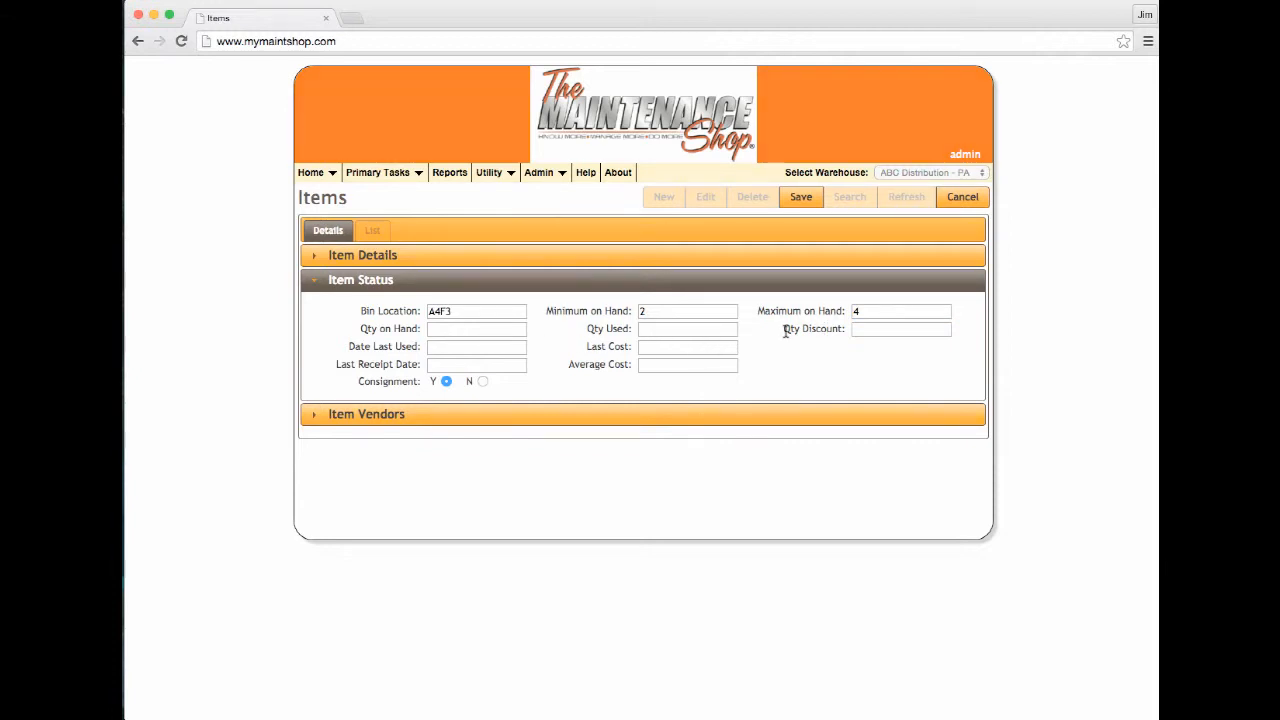
click(878, 329)
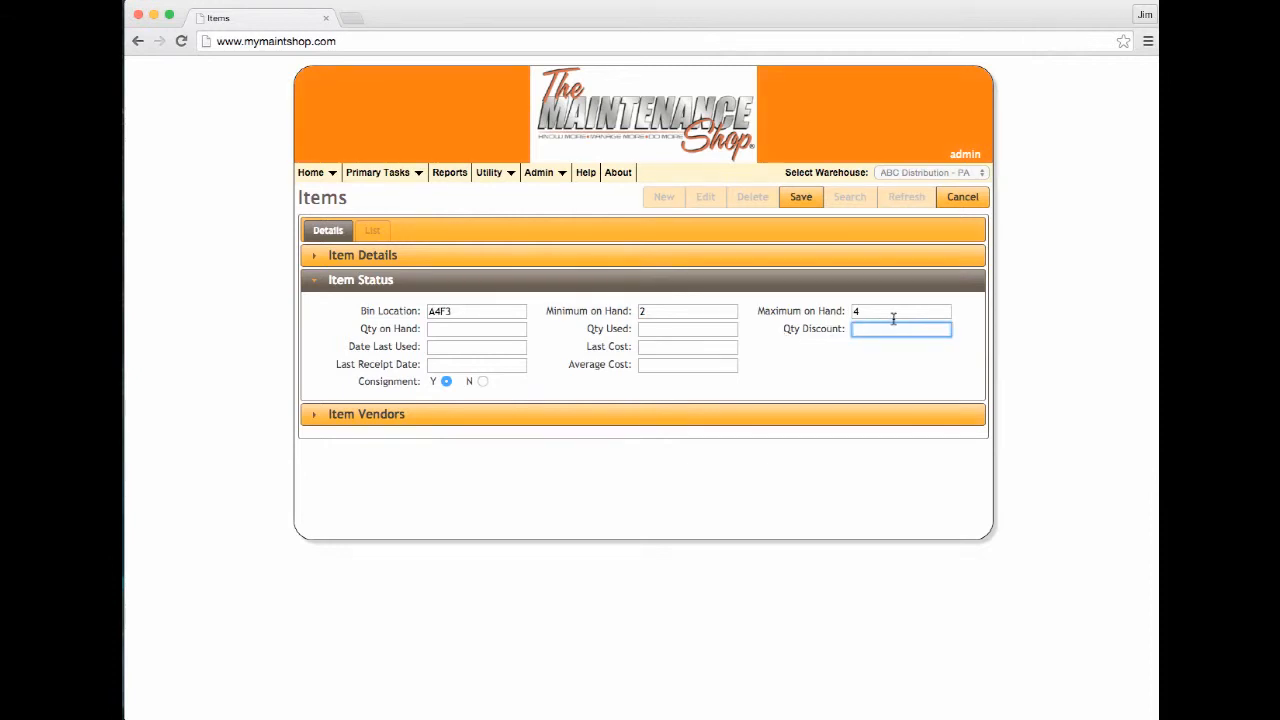
click(513, 348)
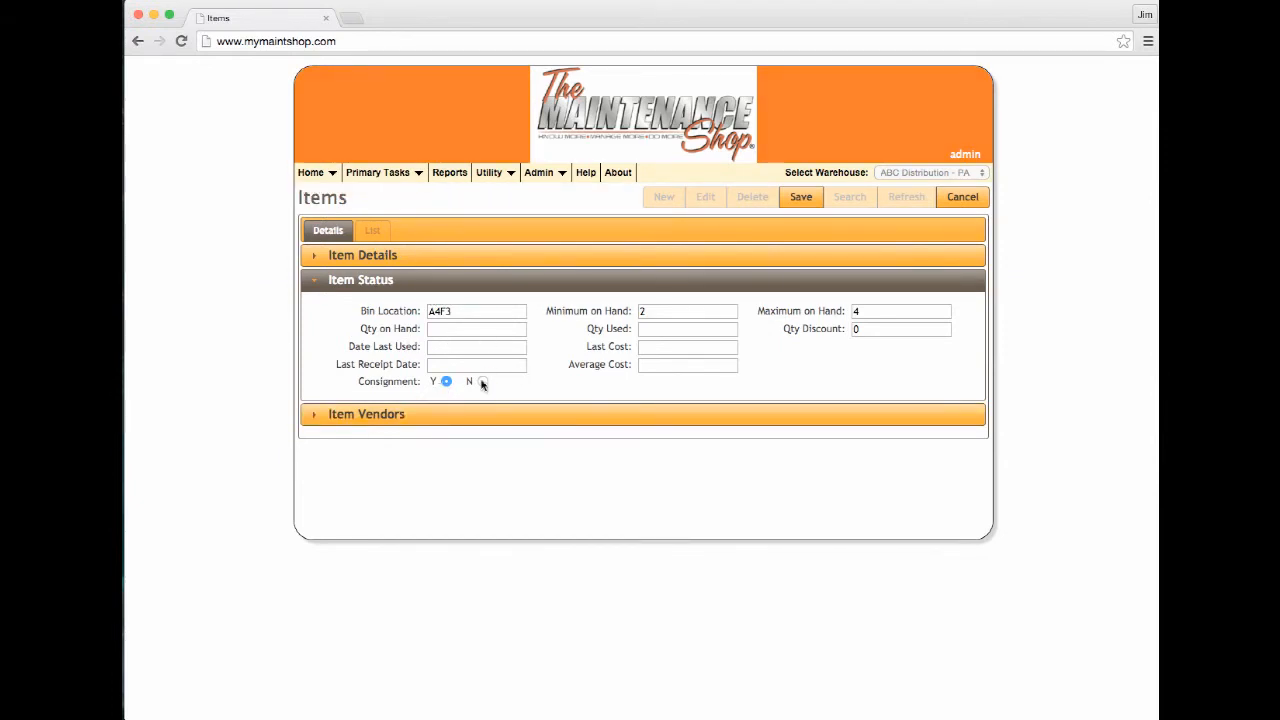
click(483, 383)
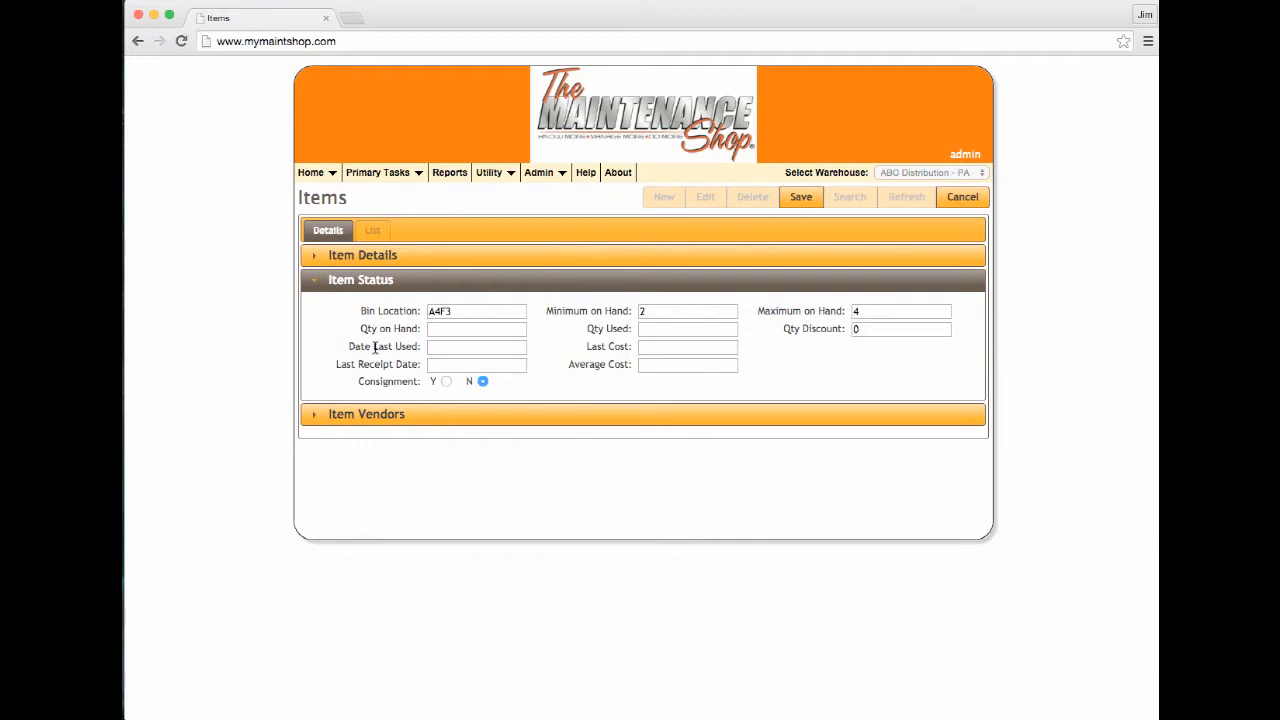
click(455, 418)
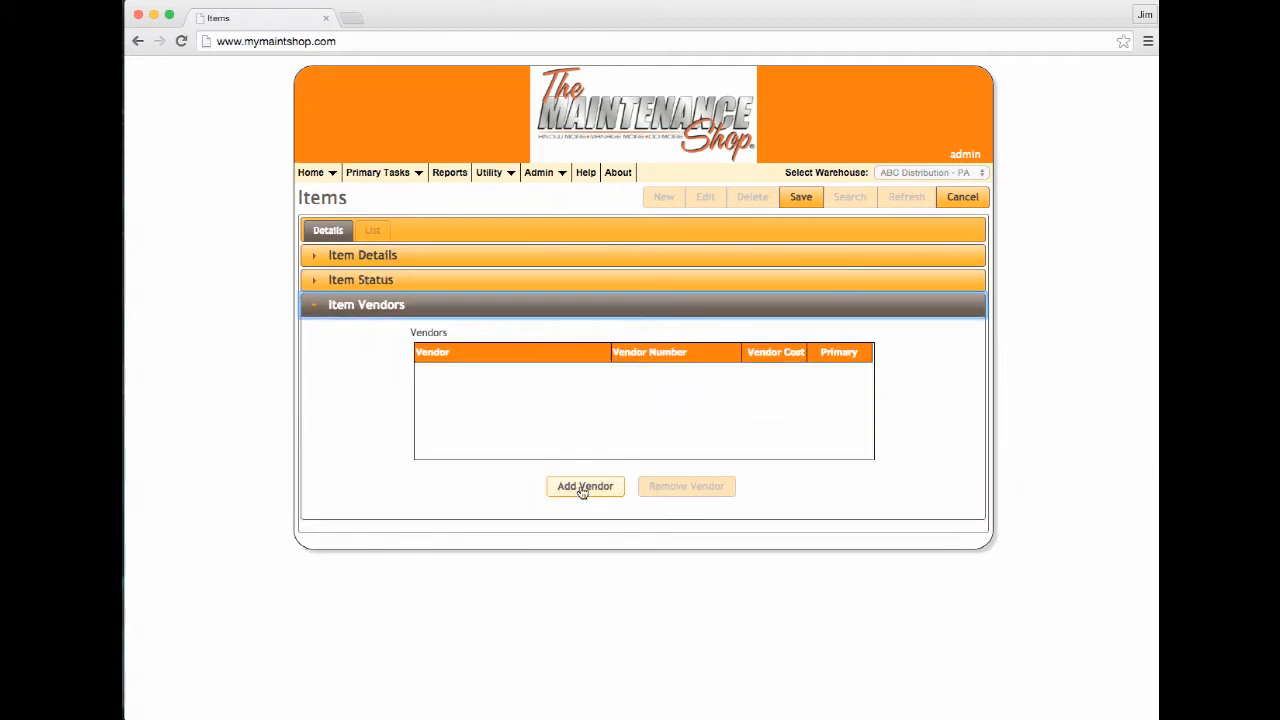
Add vendor Hettinger (Lansdale, PA), number 130-00-0465, cost $17.99, and save the item
click(580, 488)
click(486, 372)
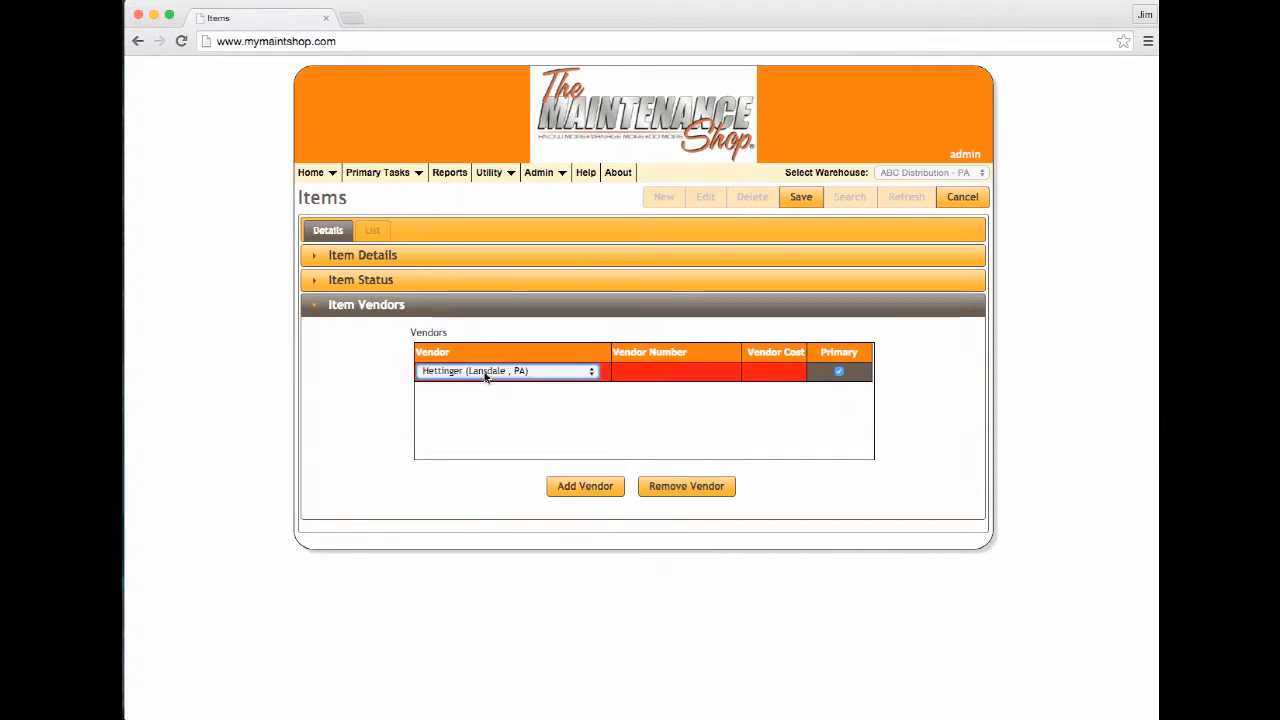
click(660, 371)
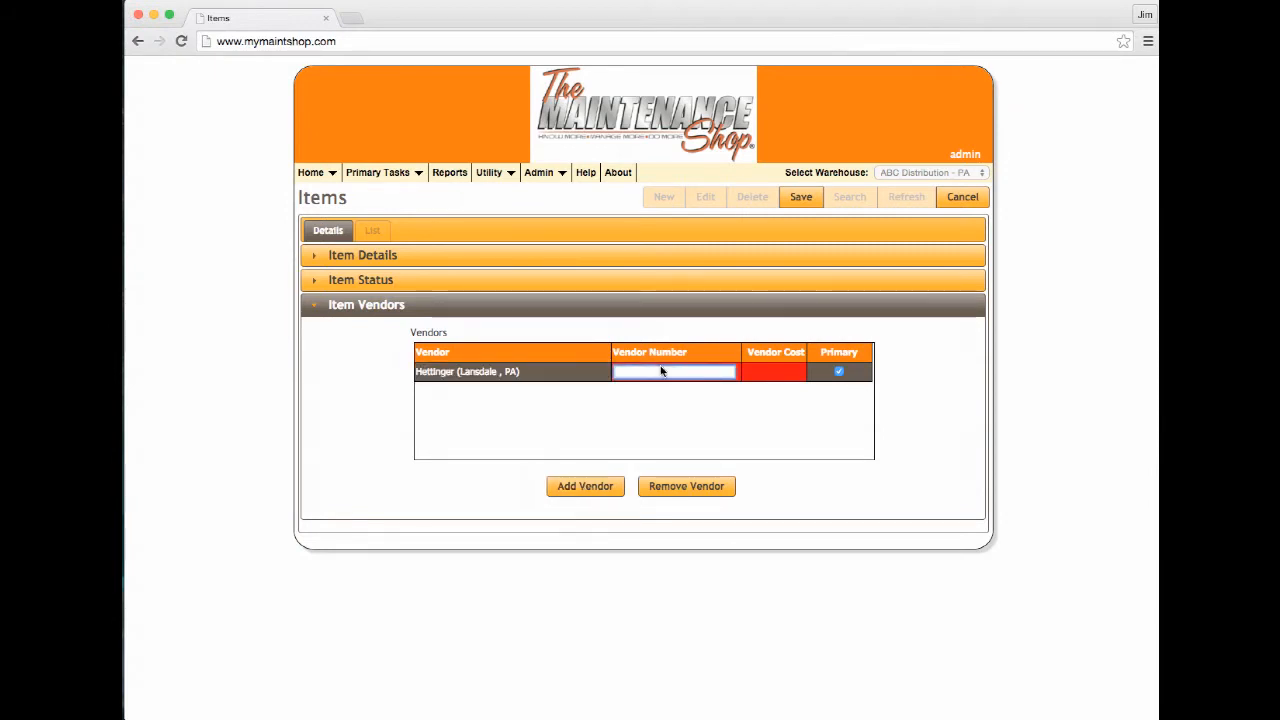
click(776, 373)
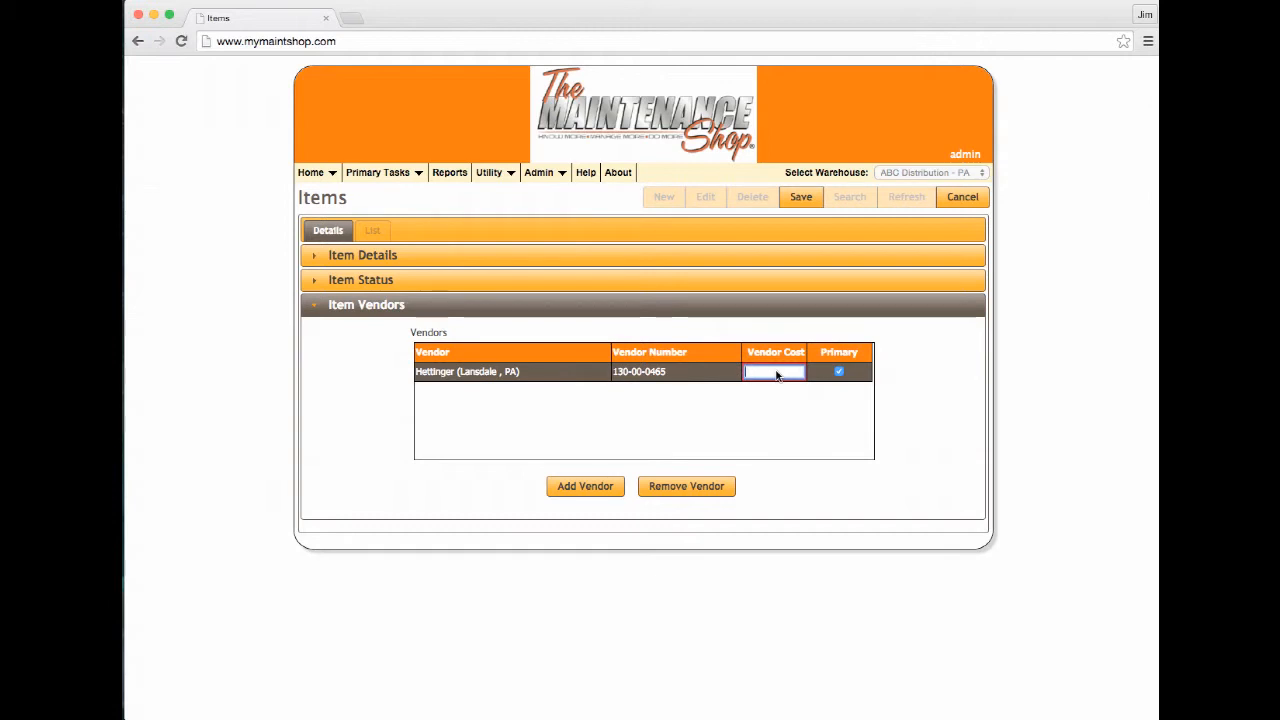
text(17.99)
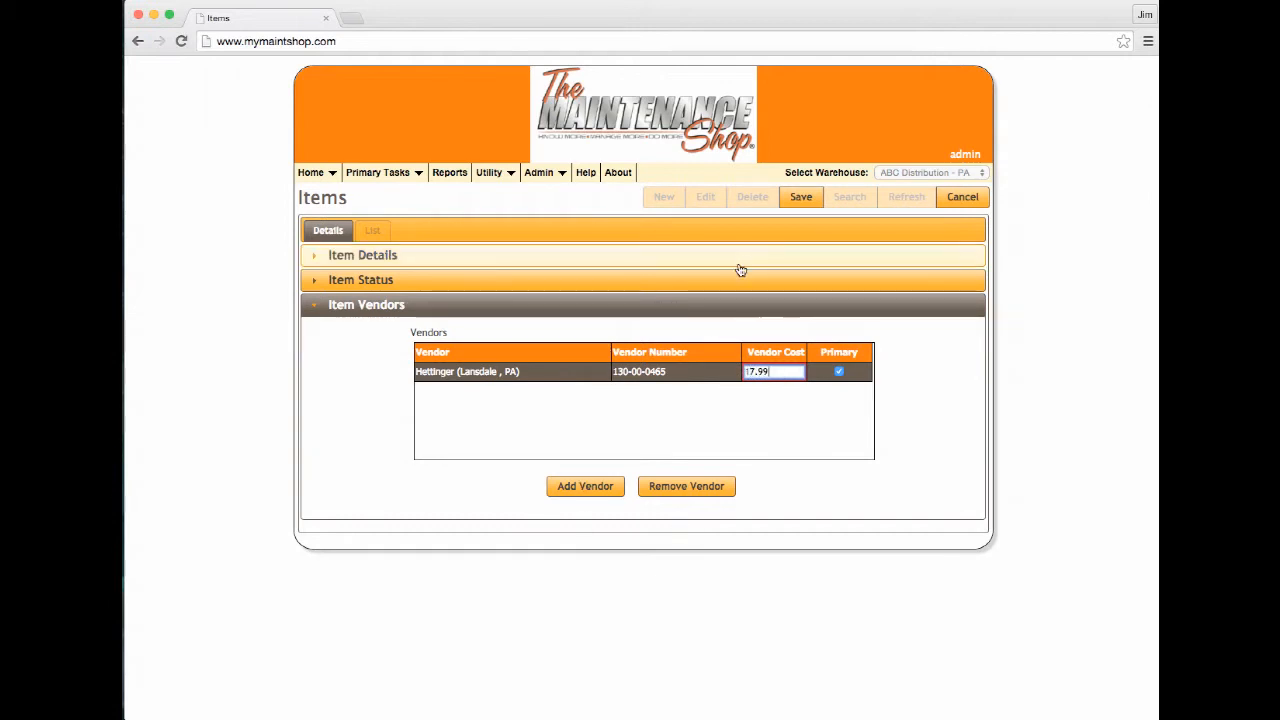
click(801, 198)
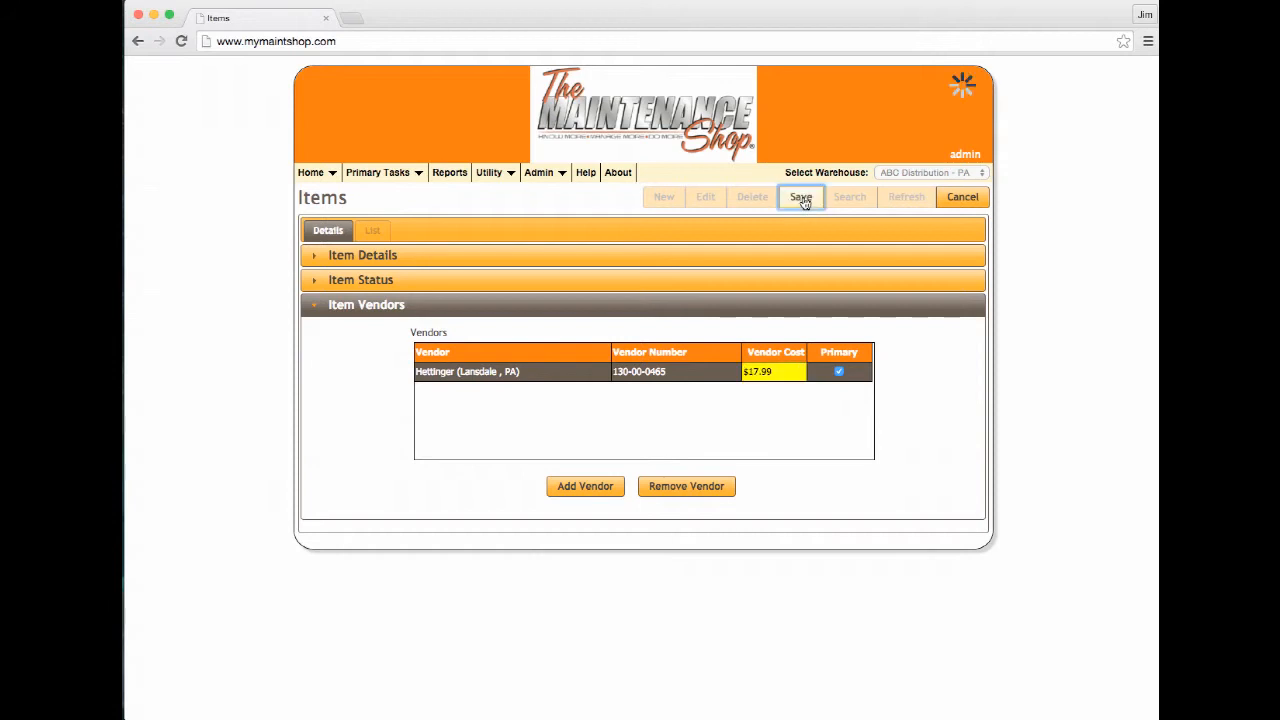
click(423, 284)
click(366, 257)
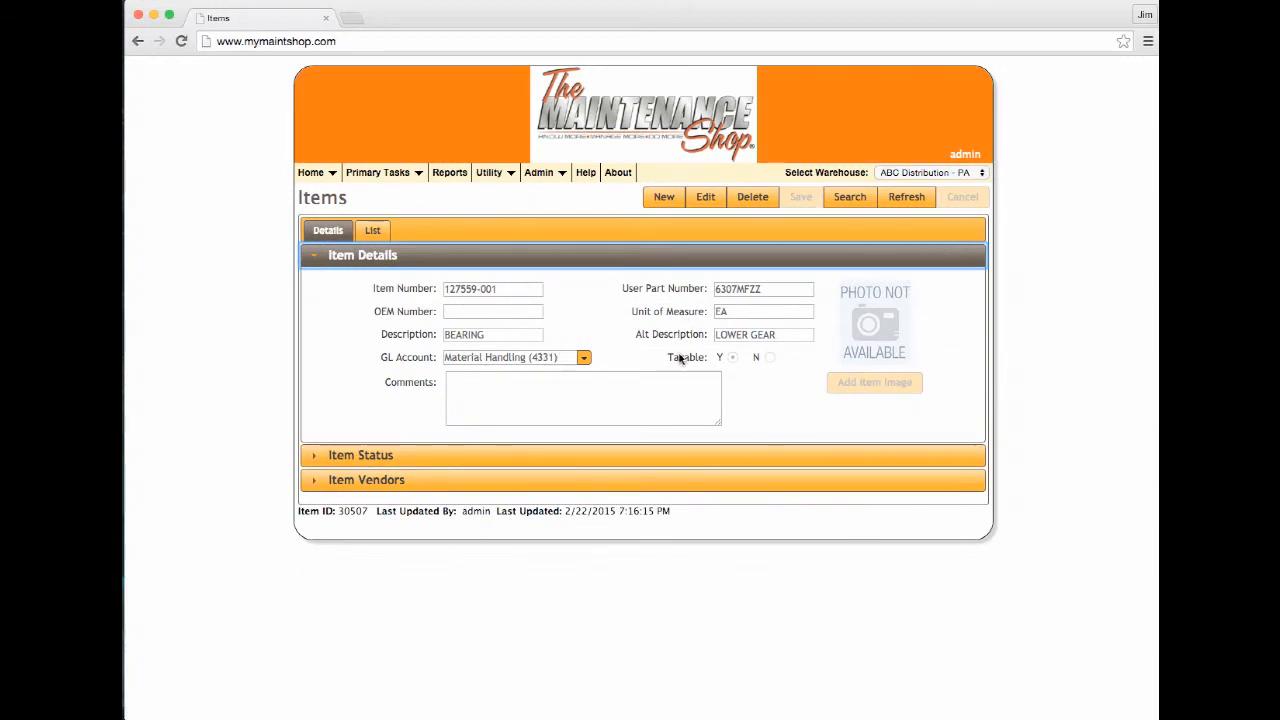
Switch to the NJ warehouse and start editing the item's NJ status
click(983, 174)
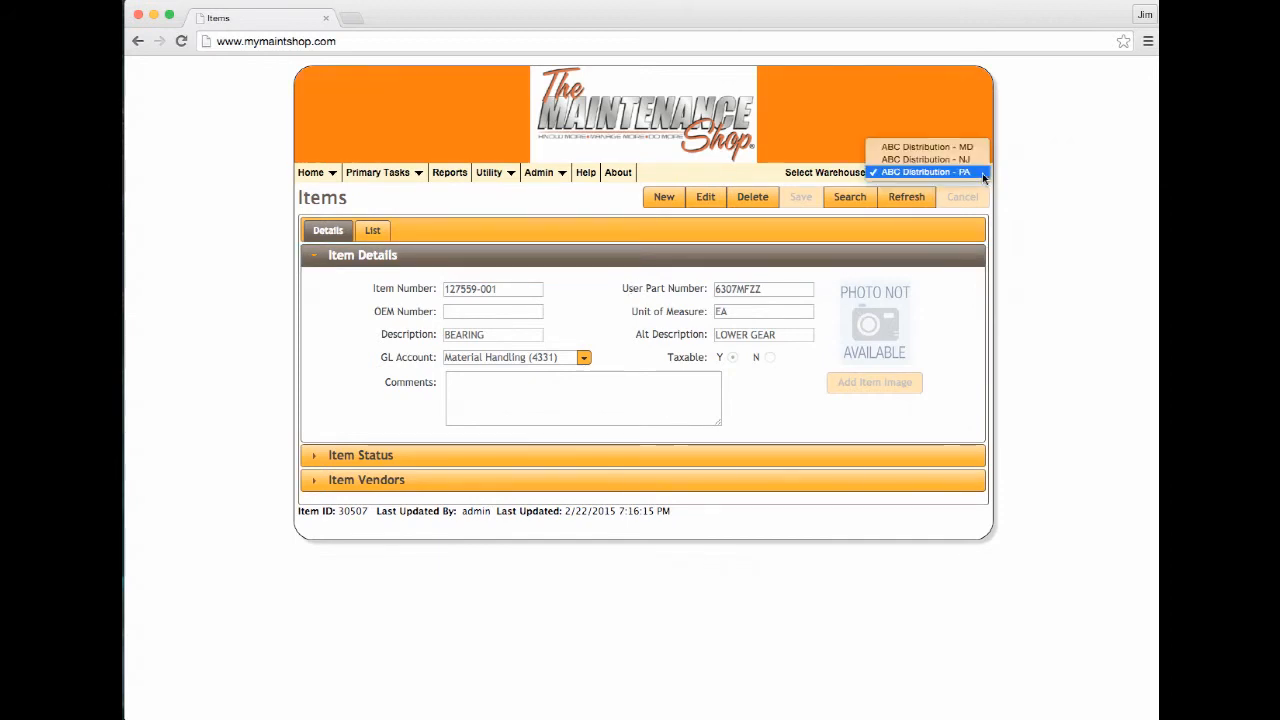
click(926, 160)
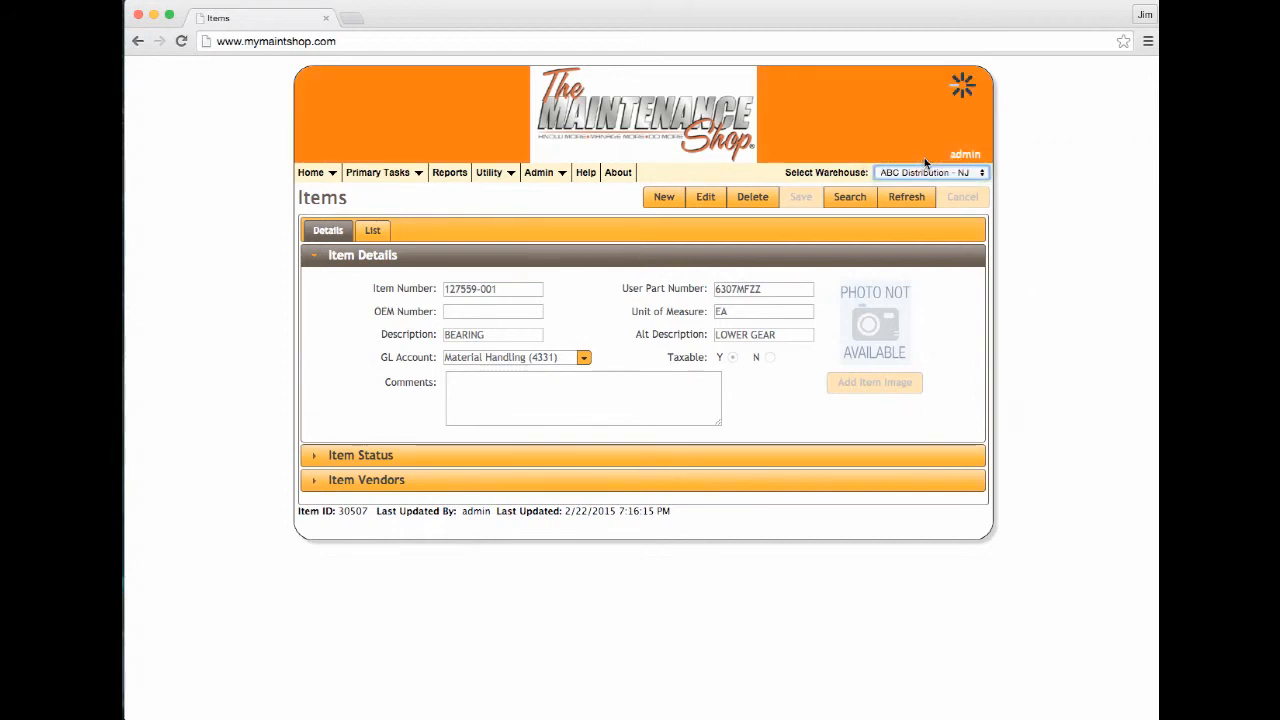
click(394, 461)
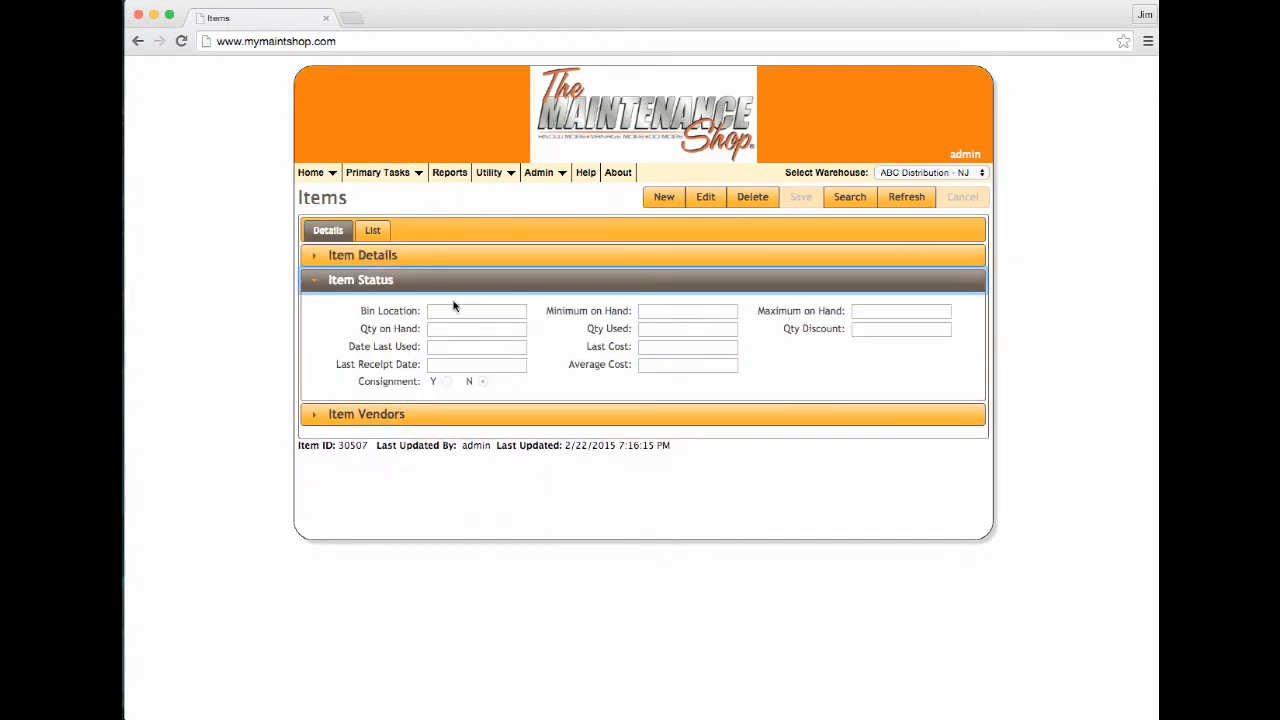
click(694, 203)
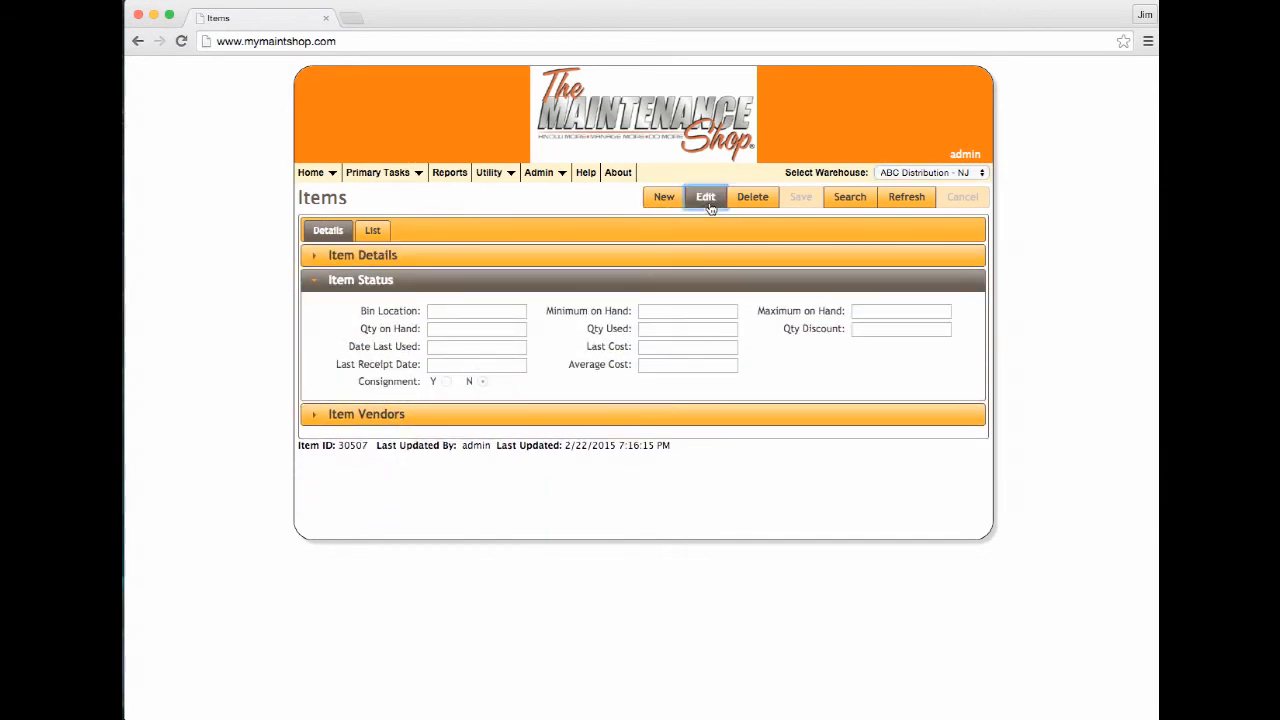
Enter NJ bin B4A2, minimum 1, maximum 2 and quantity discount 0
click(478, 309)
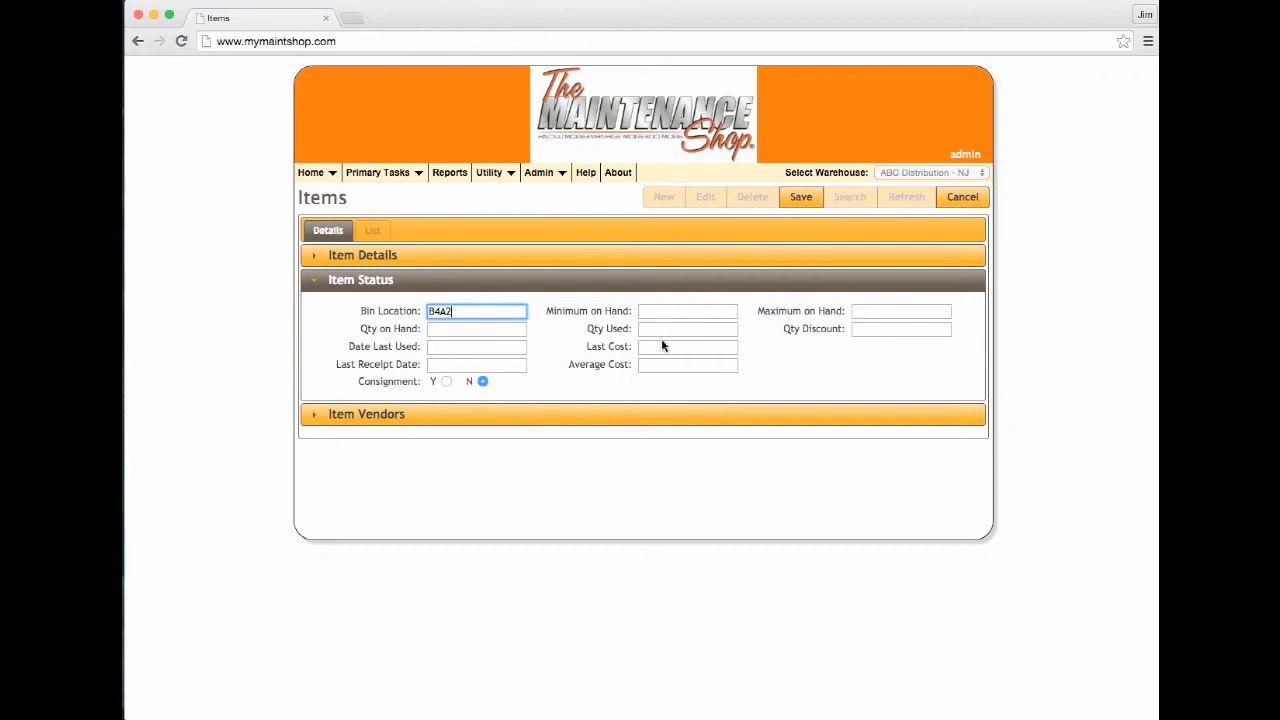
click(685, 314)
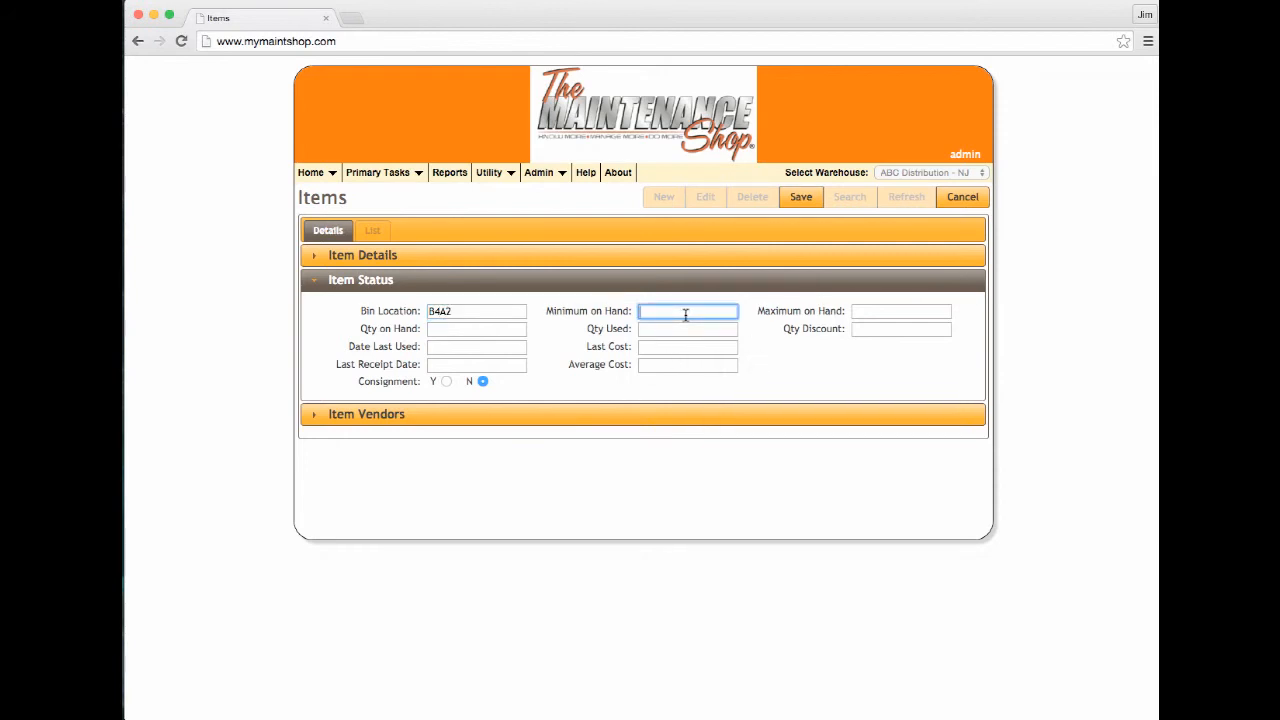
text(1)
click(889, 311)
text(2)
click(493, 331)
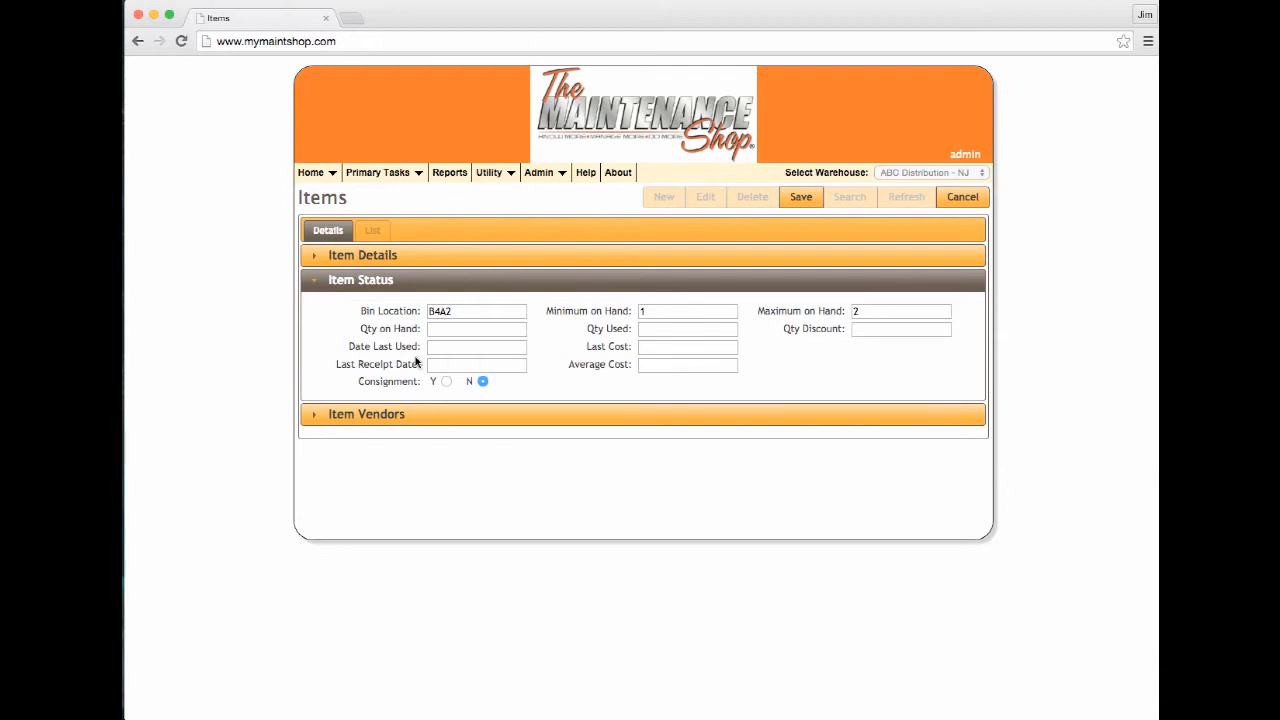
click(892, 331)
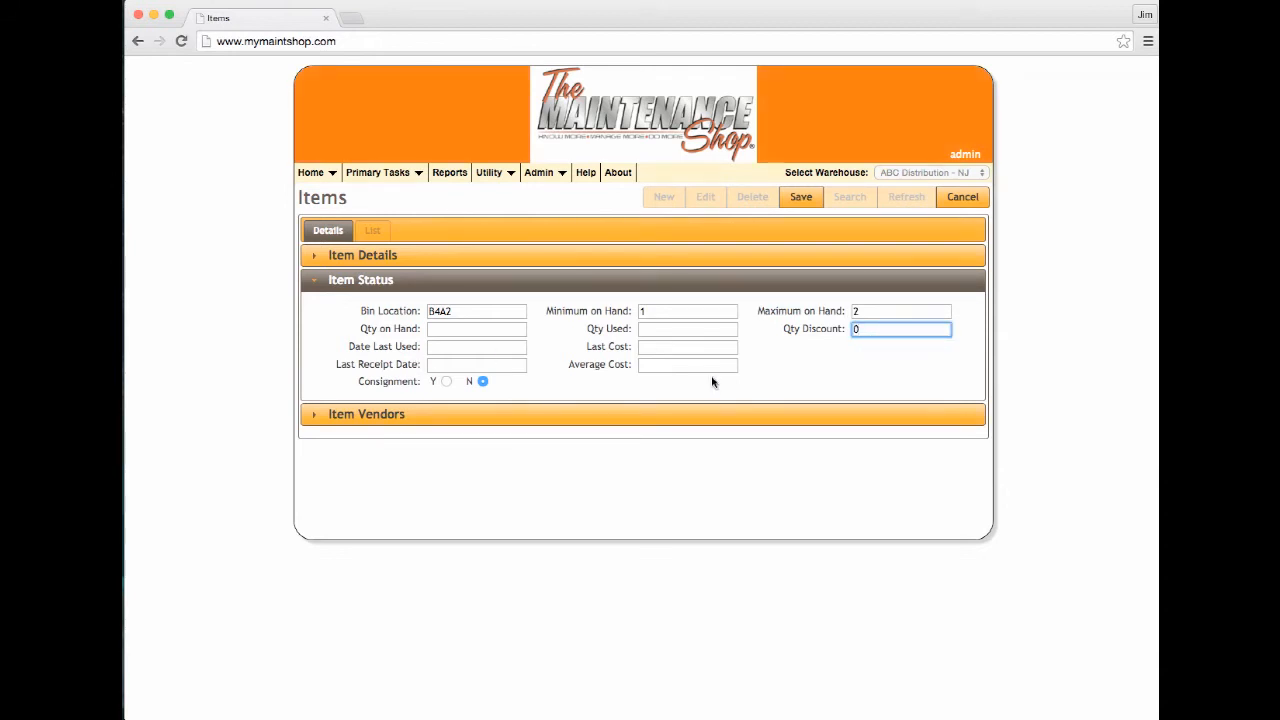
click(458, 366)
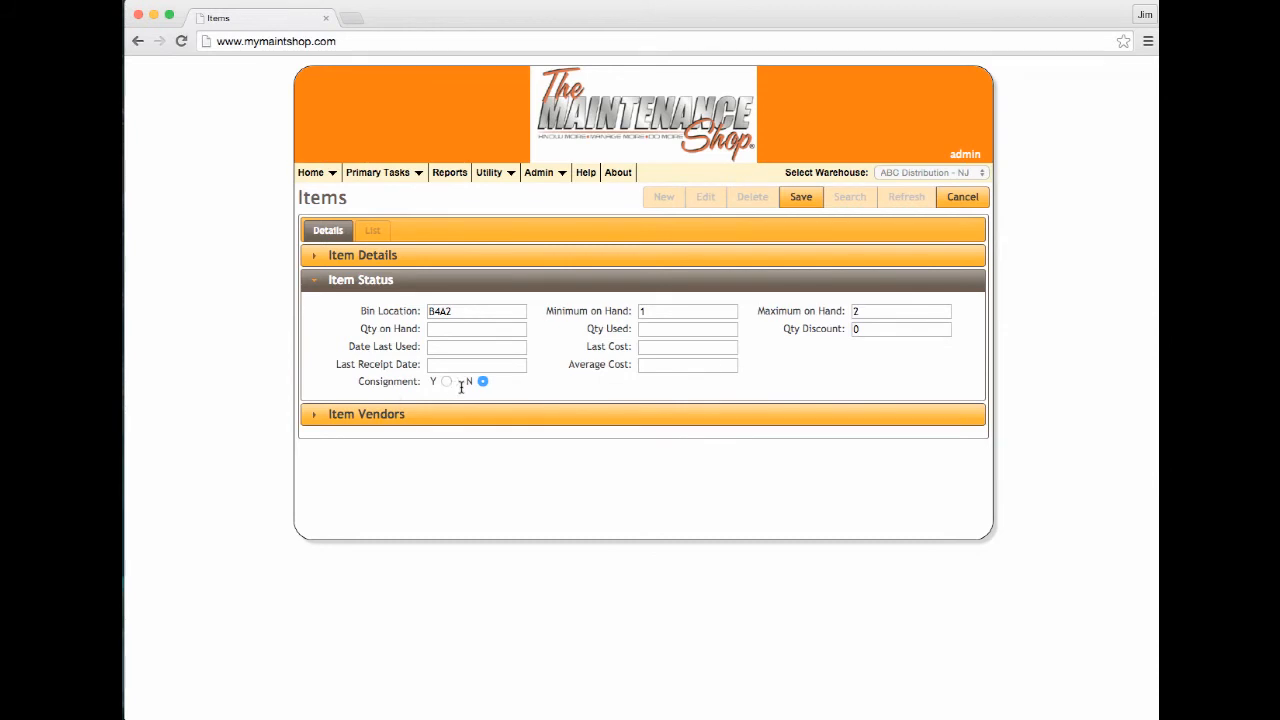
click(392, 416)
click(591, 494)
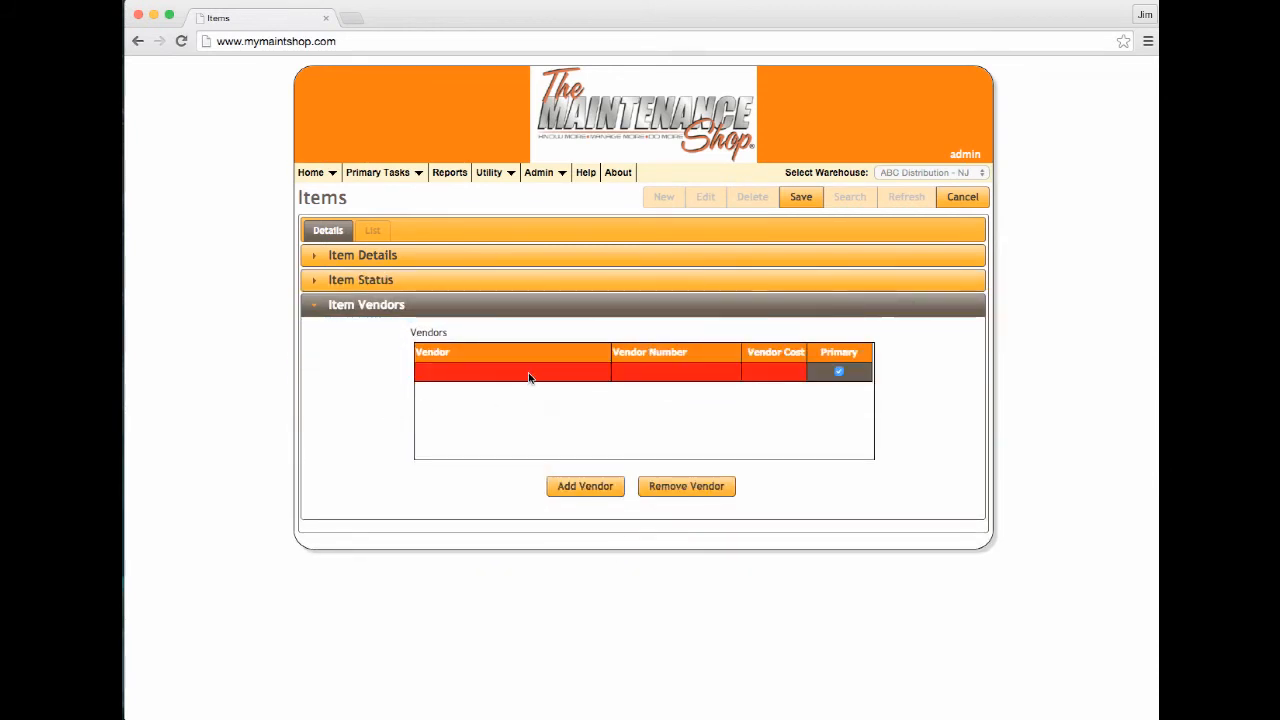
click(529, 377)
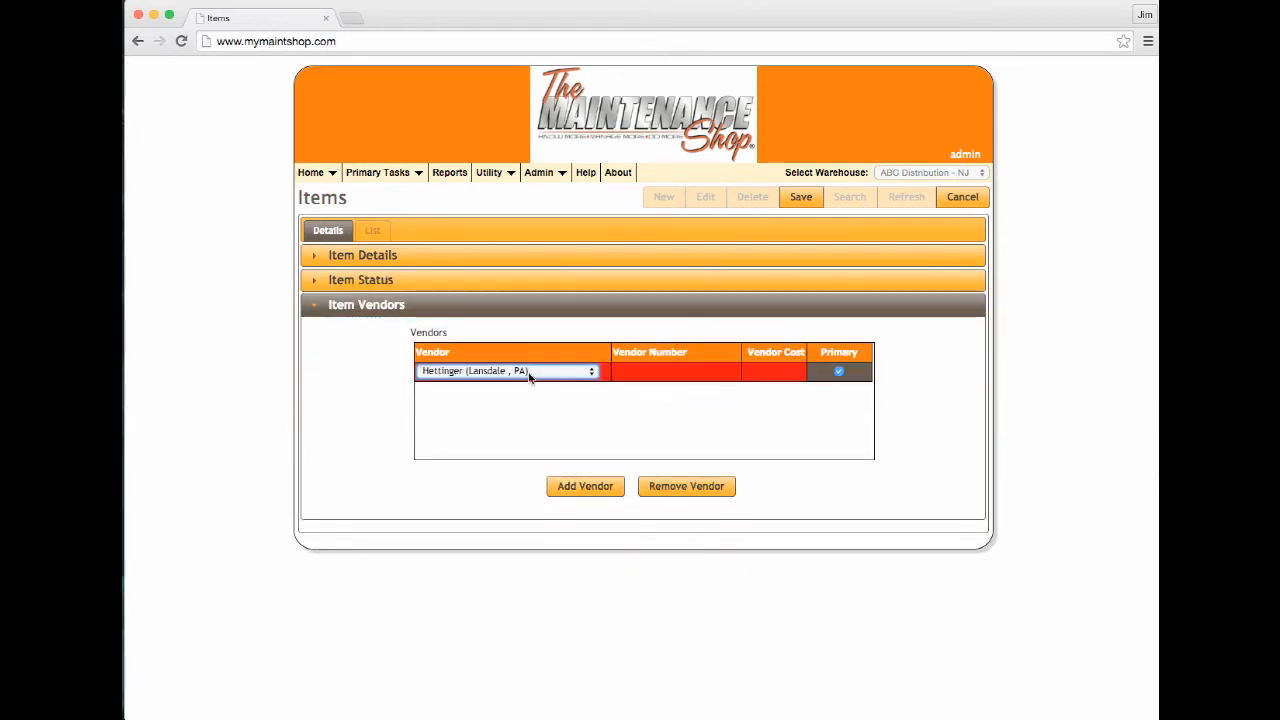
click(675, 374)
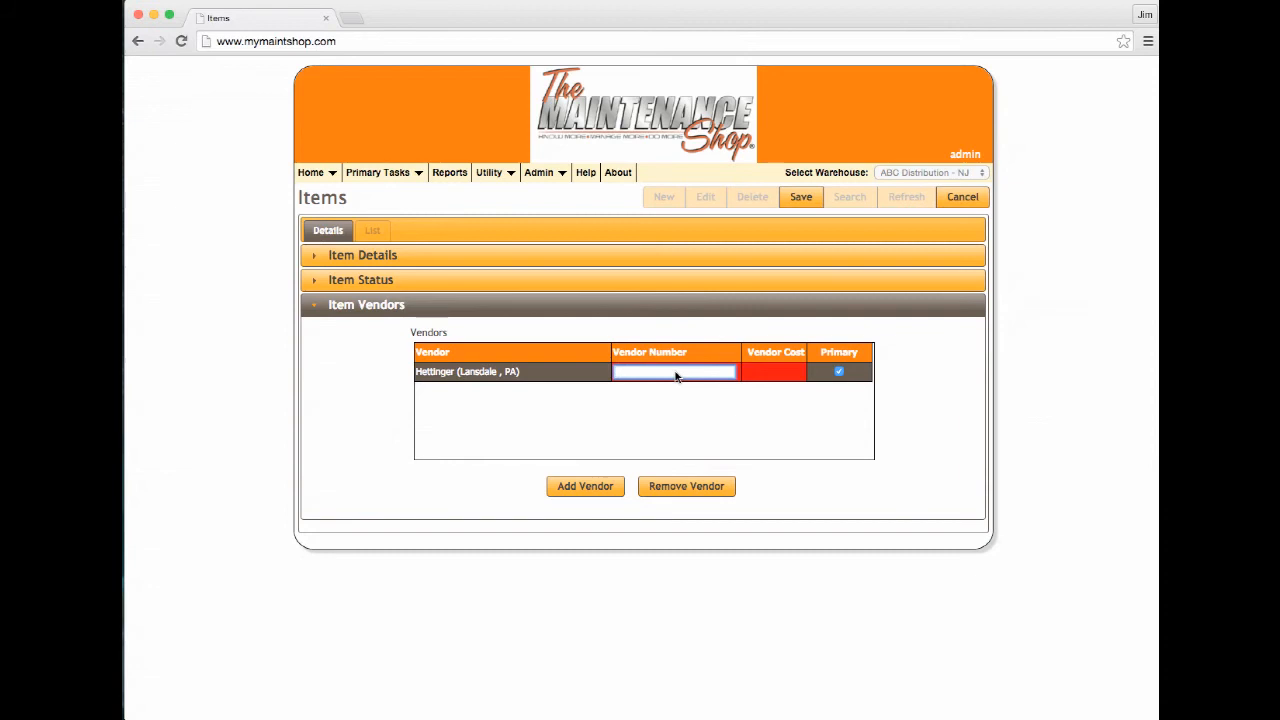
text(130-00-0465)
click(776, 373)
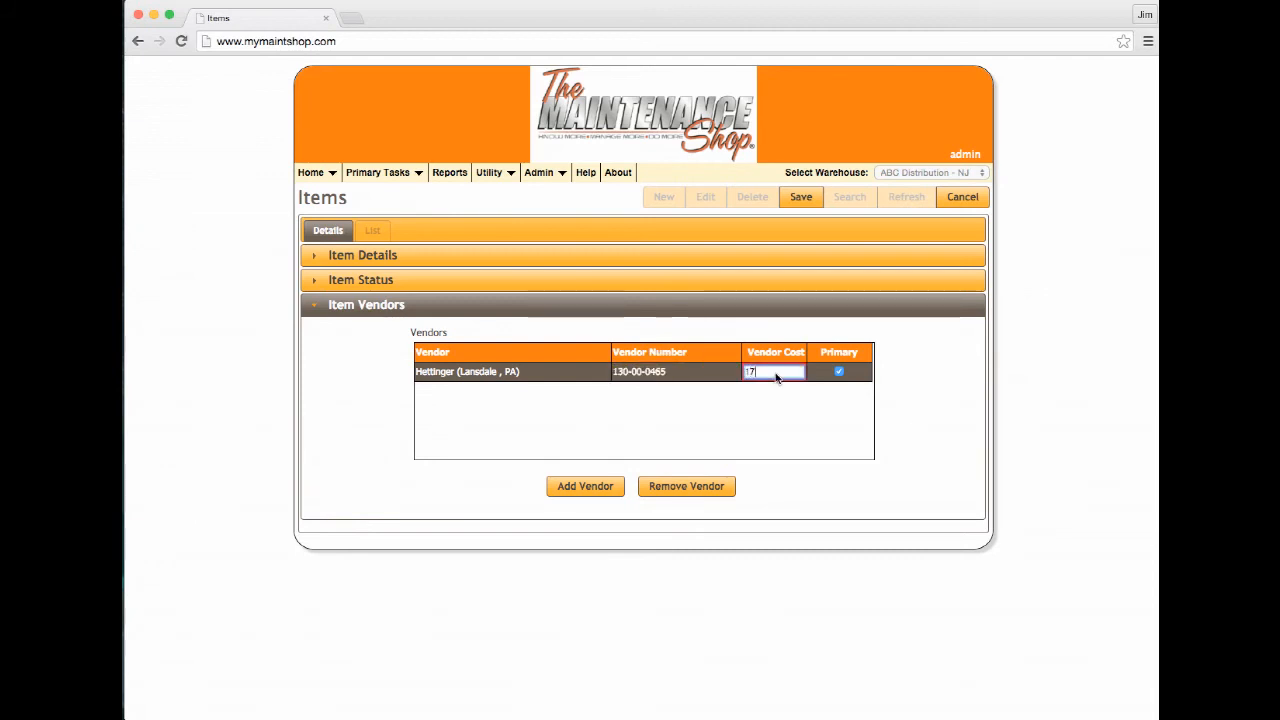
text(17.99)
click(799, 198)
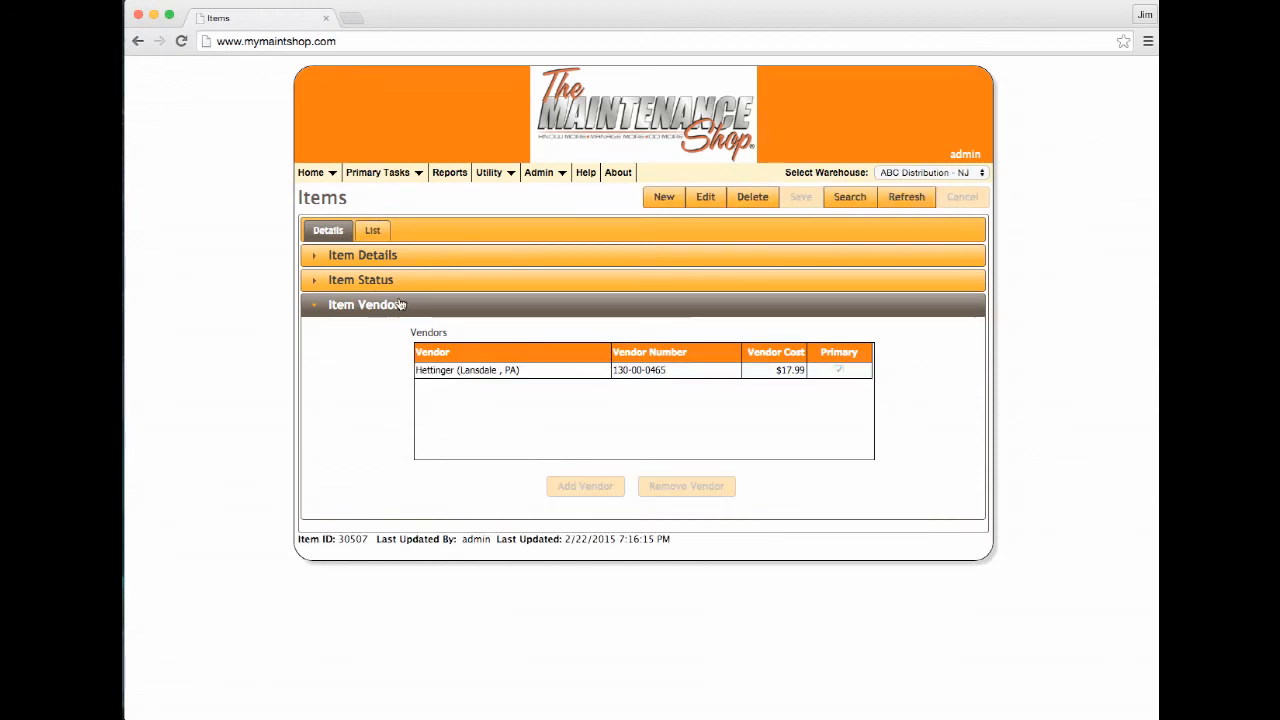
Review the saved BEARING 127559-001 item details, then return to the Home dashboard
click(349, 260)
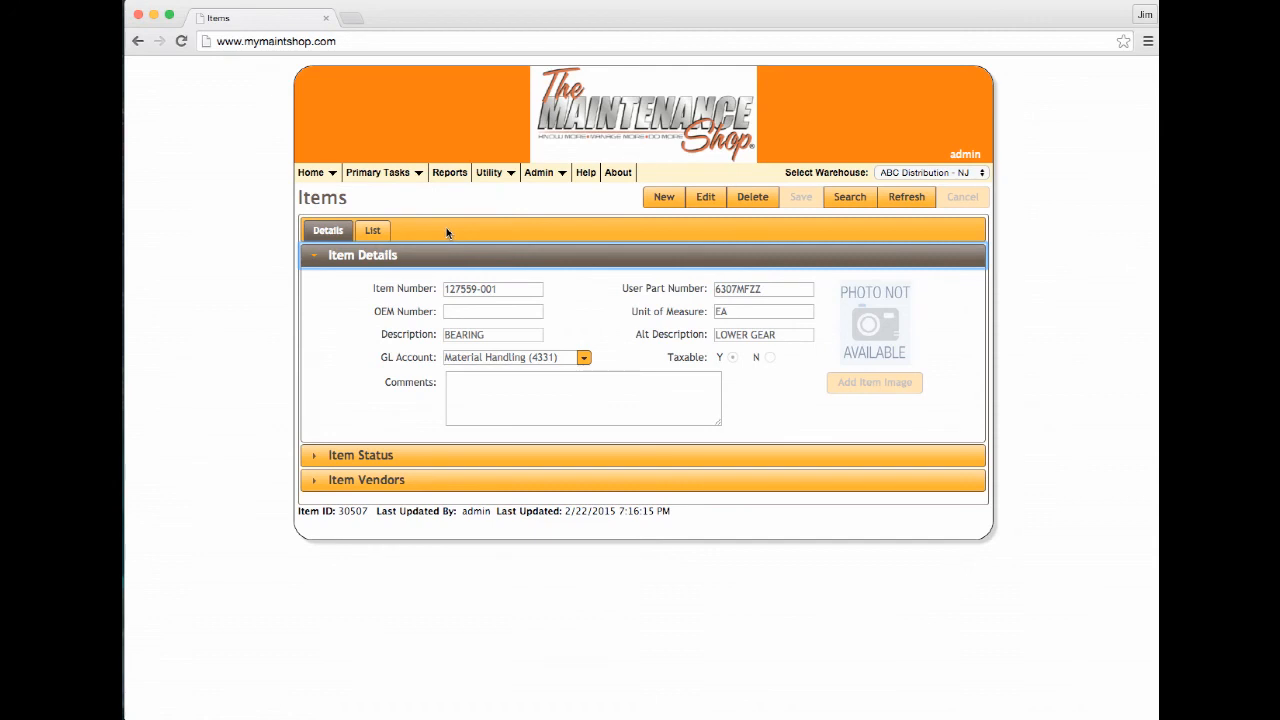
click(310, 172)
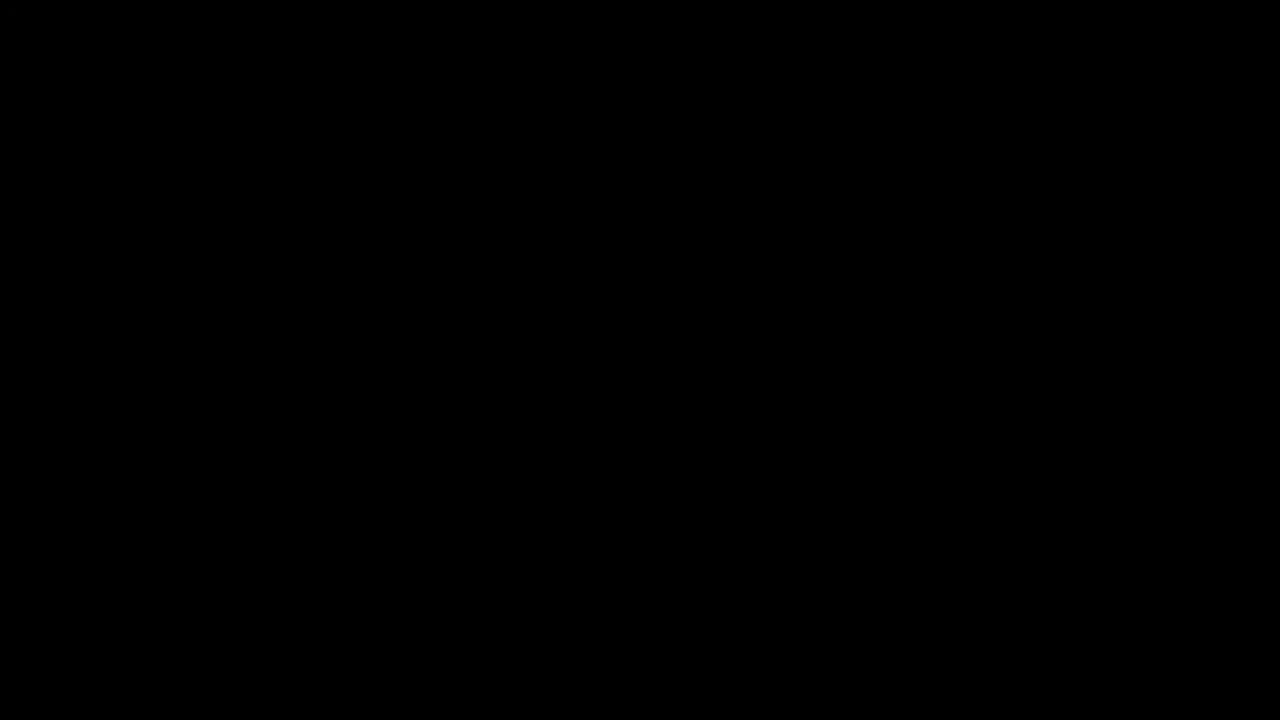